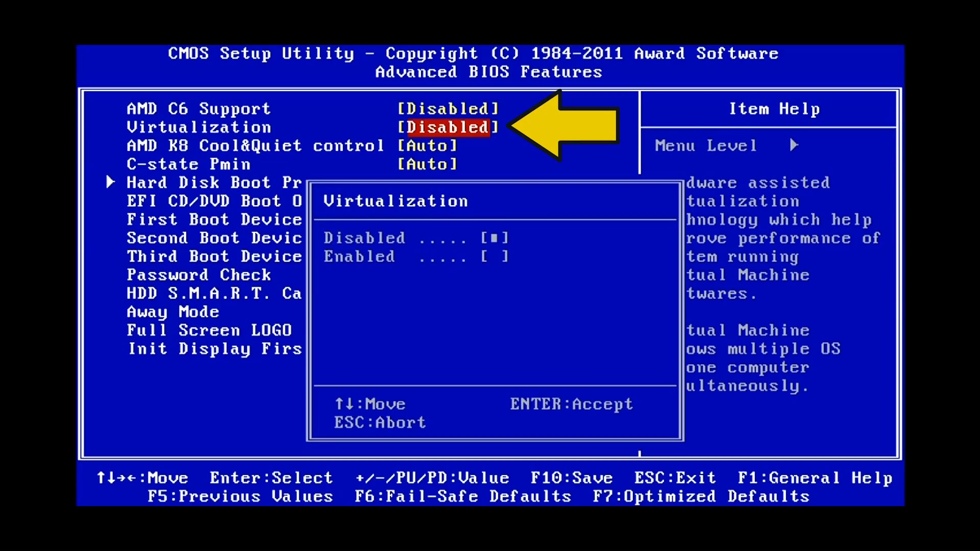
Set Virtualization to Enabled in the Advanced BIOS Features.
{"action": "key", "text": "Down"}
{"action": "key", "text": "Return"}
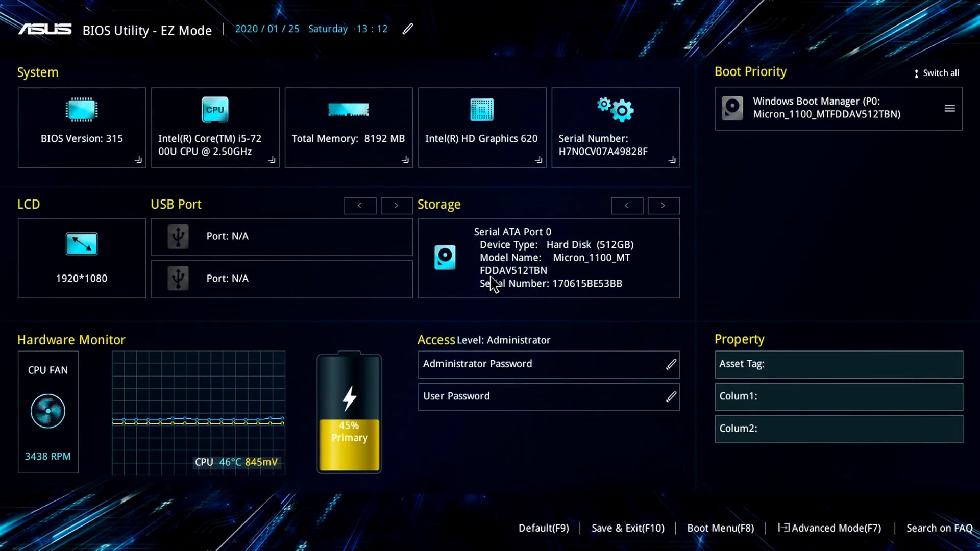
Switch the ASUS BIOS to Advanced Mode and set Intel Virtualization Technology to Enabled.
{"action": "key", "text": "F7"}
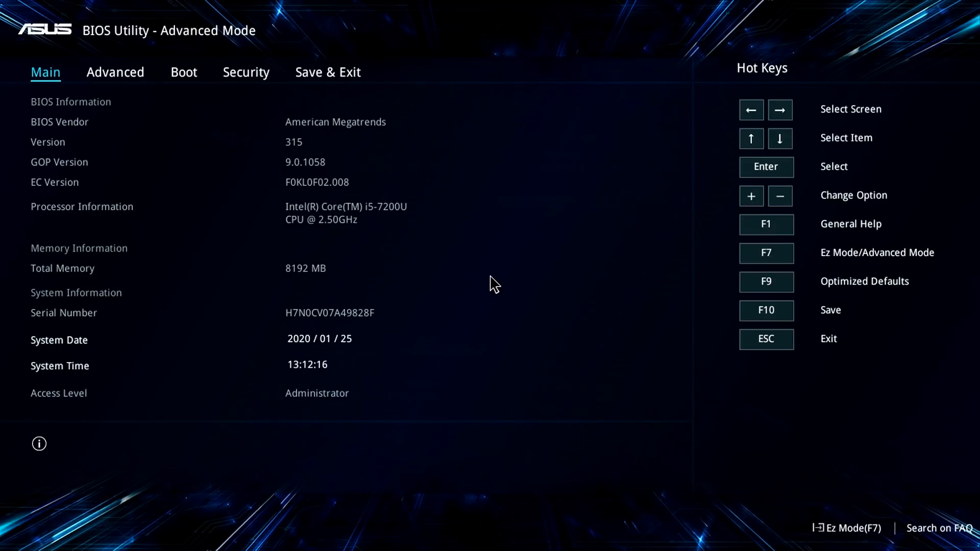
{"action": "key", "text": "Right"}
{"action": "key", "text": "Down"}
{"action": "key", "text": "Down"}
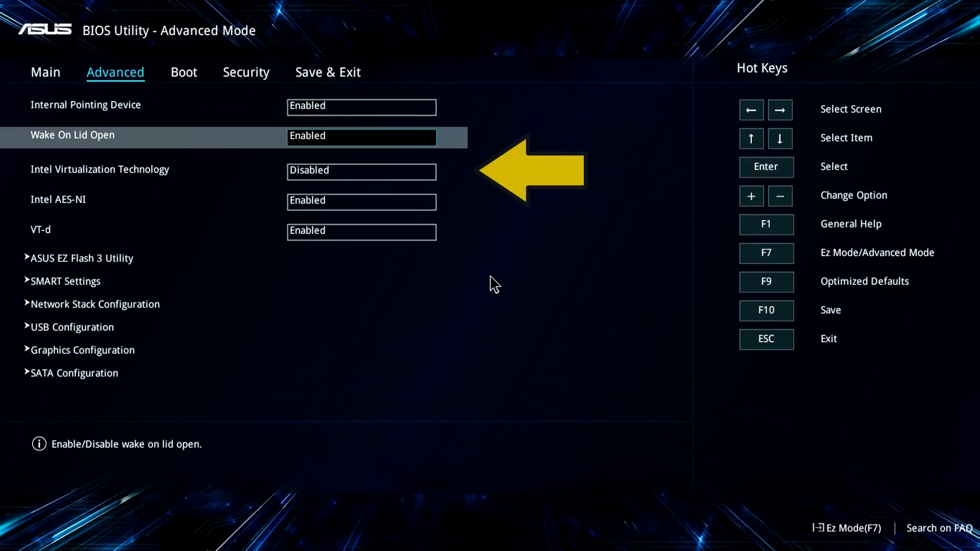
{"action": "key", "text": "Return"}
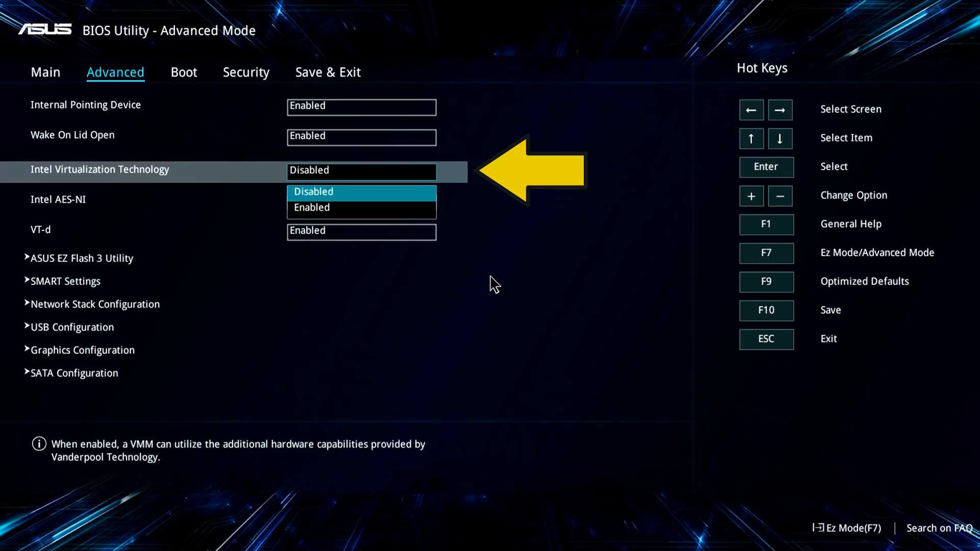
{"action": "key", "text": "Down"}
{"action": "key", "text": "Return"}
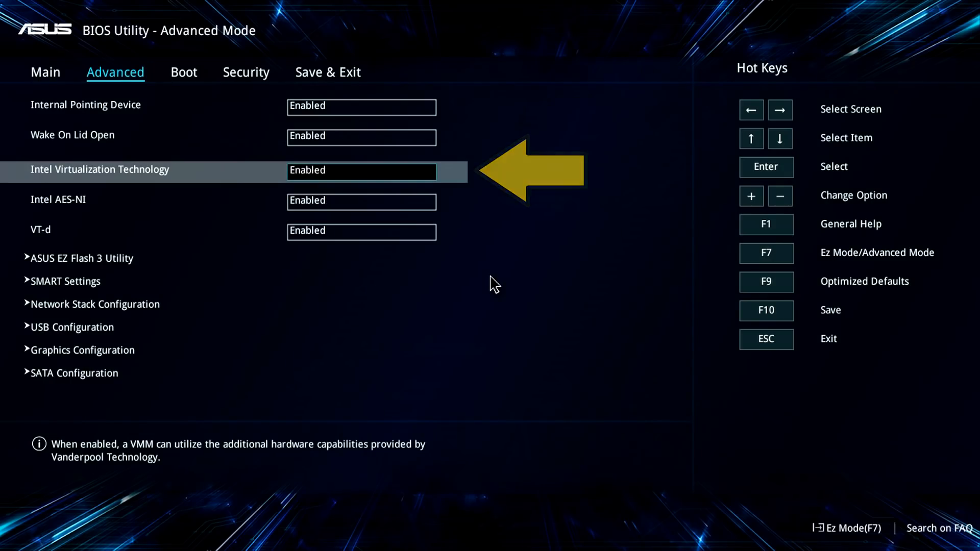
Save the BIOS configuration changes and exit setup.
{"action": "key", "text": "Right"}
{"action": "key", "text": "Right"}
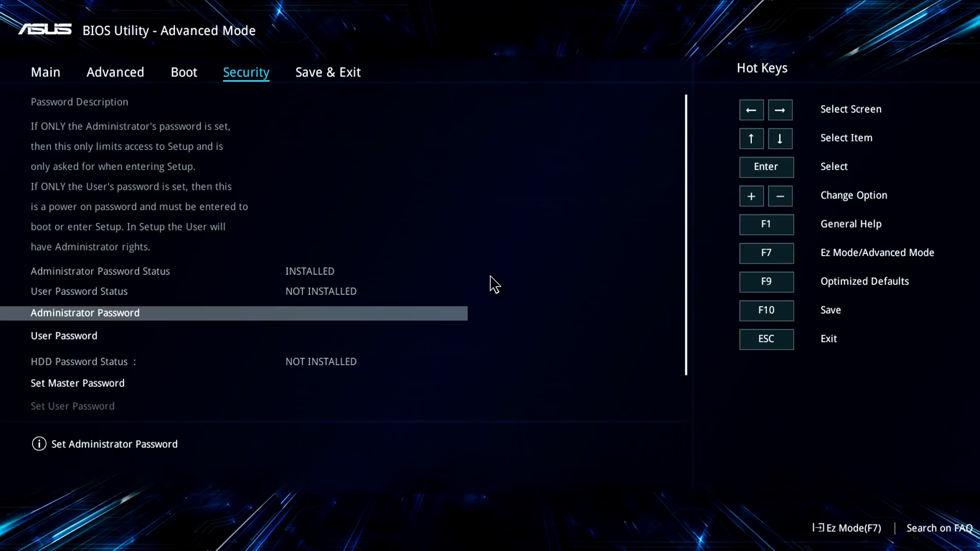
{"action": "key", "text": "Right"}
{"action": "key", "text": "Return"}
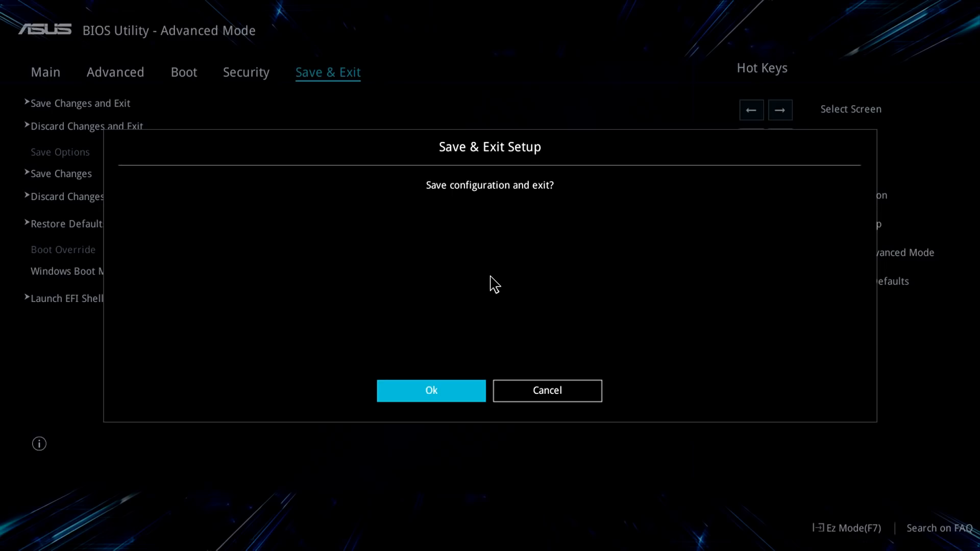
{"action": "key", "text": "Return"}
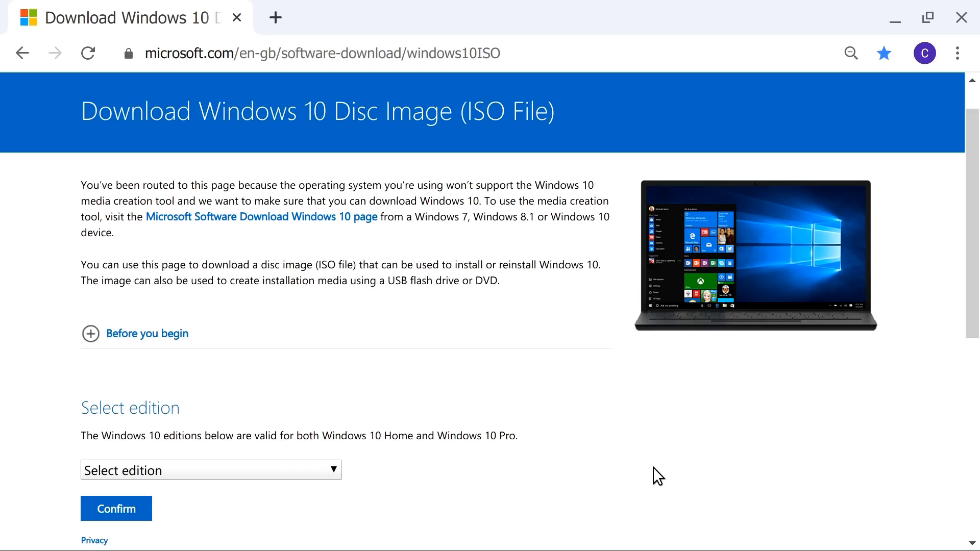
Select and confirm the Windows 10 edition on Microsoft's Windows 10 disc image download page.
{"action": "left_click_drag", "start_coordinate": [506, 53], "coordinate": [22, 18]}
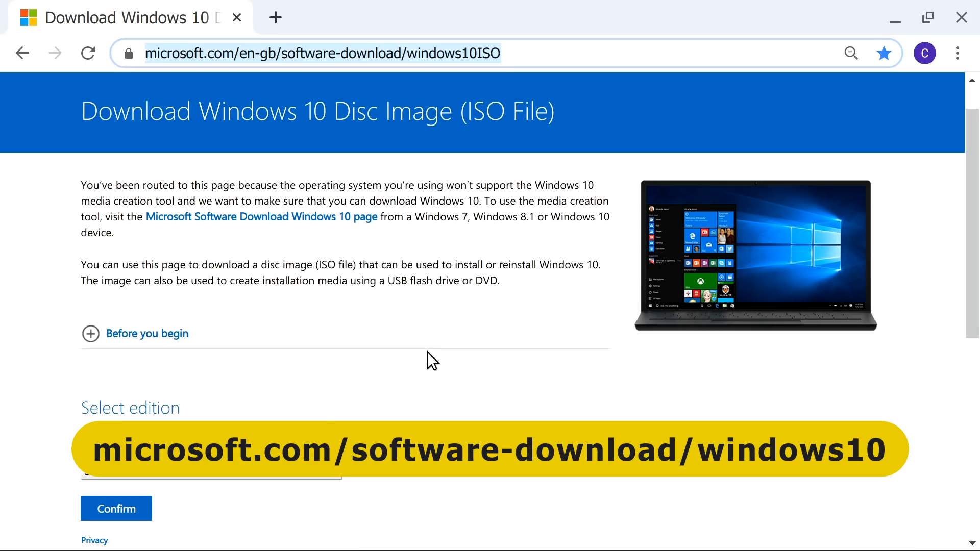
{"action": "left_click", "coordinate": [326, 464]}
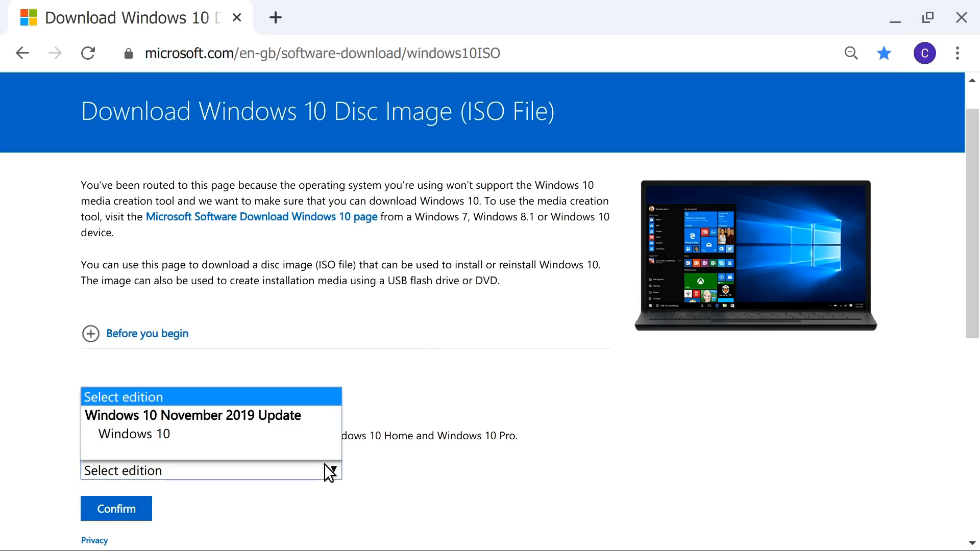
{"action": "left_click", "coordinate": [226, 433]}
{"action": "left_click_drag", "start_coordinate": [972, 233], "coordinate": [969, 327]}
{"action": "left_click", "coordinate": [136, 320]}
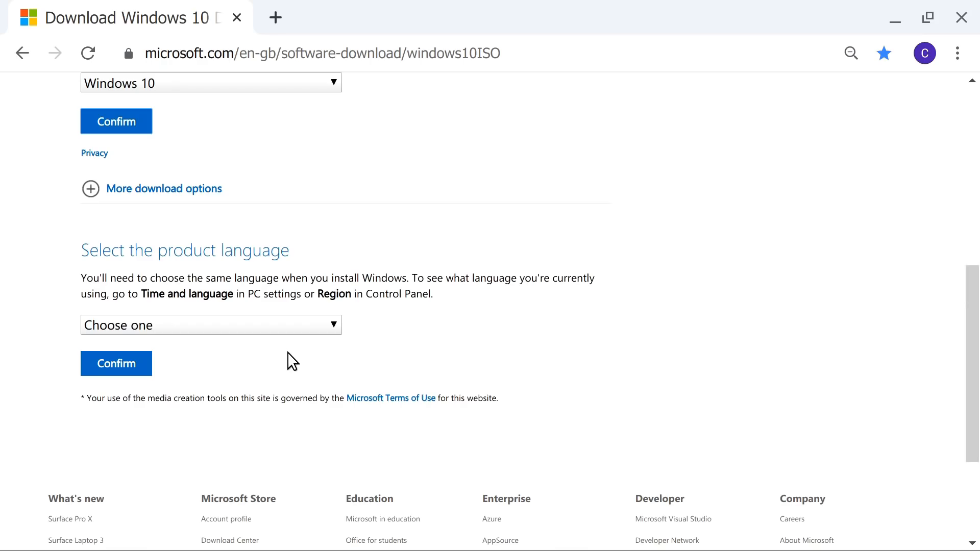
Choose English as the product language and confirm it.
{"action": "left_click", "coordinate": [283, 327]}
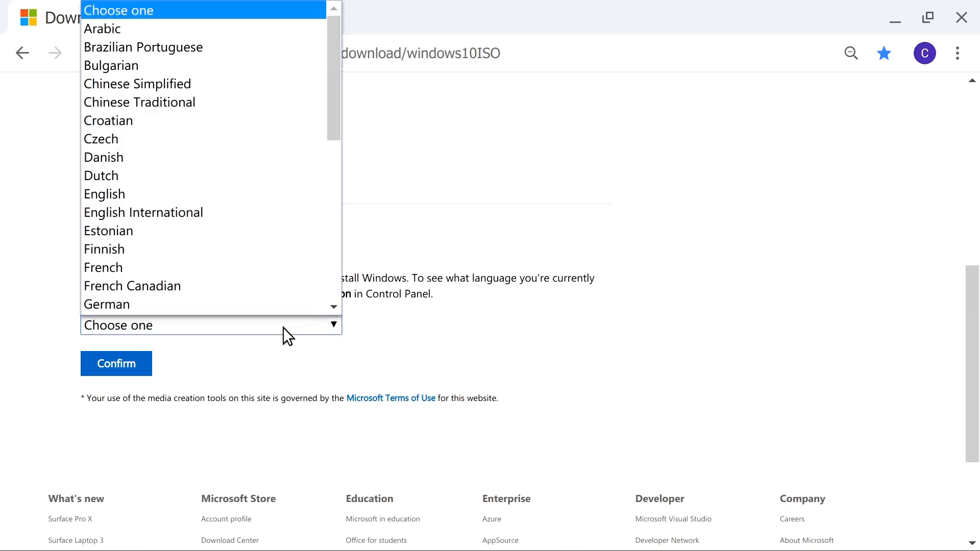
{"action": "left_click", "coordinate": [209, 178]}
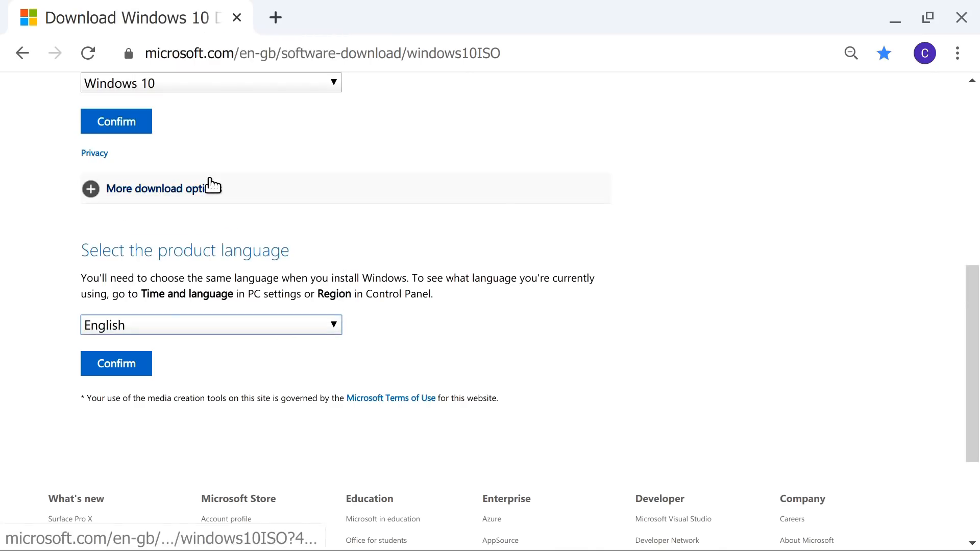
{"action": "left_click", "coordinate": [127, 362]}
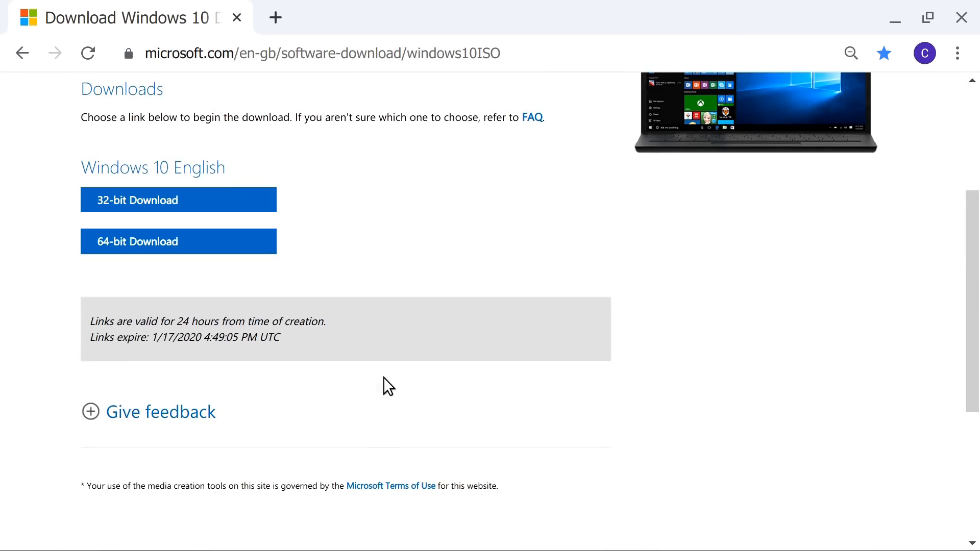
Request the 64-bit Windows 10 ISO download and cancel saving the file.
{"action": "left_click", "coordinate": [161, 246]}
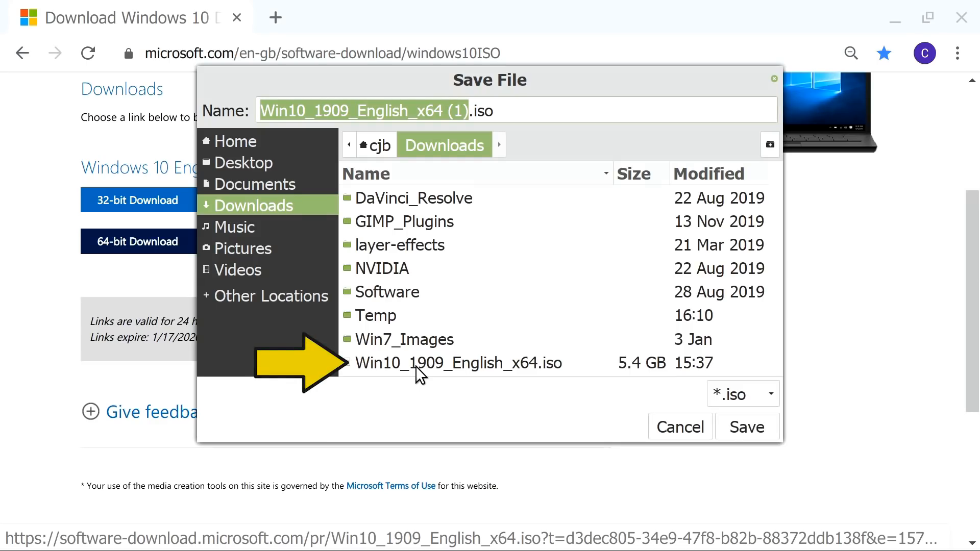
{"action": "left_click", "coordinate": [670, 431]}
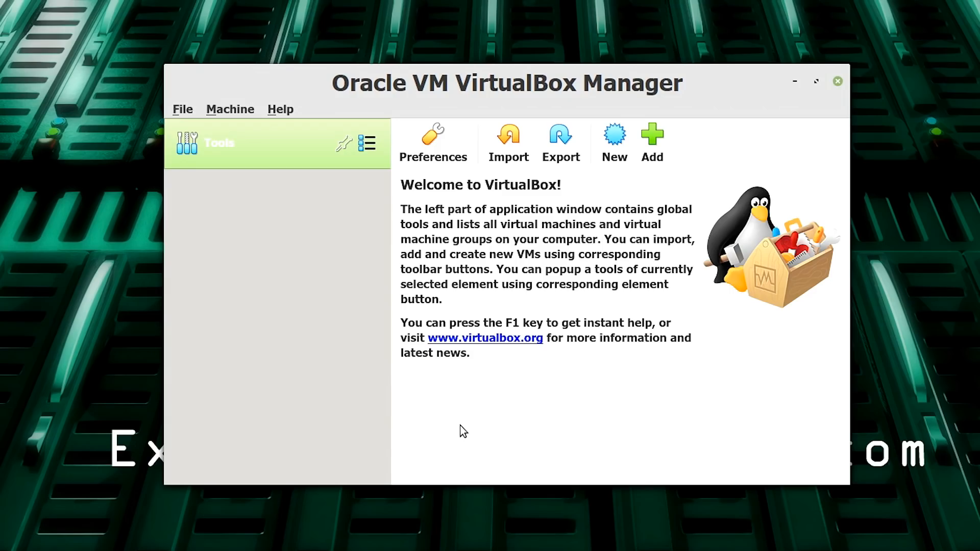
In VirtualBox, begin a new virtual machine named Windows 10 with type Microsoft Windows and version Windows 10 (64-bit).
{"action": "left_click", "coordinate": [615, 141]}
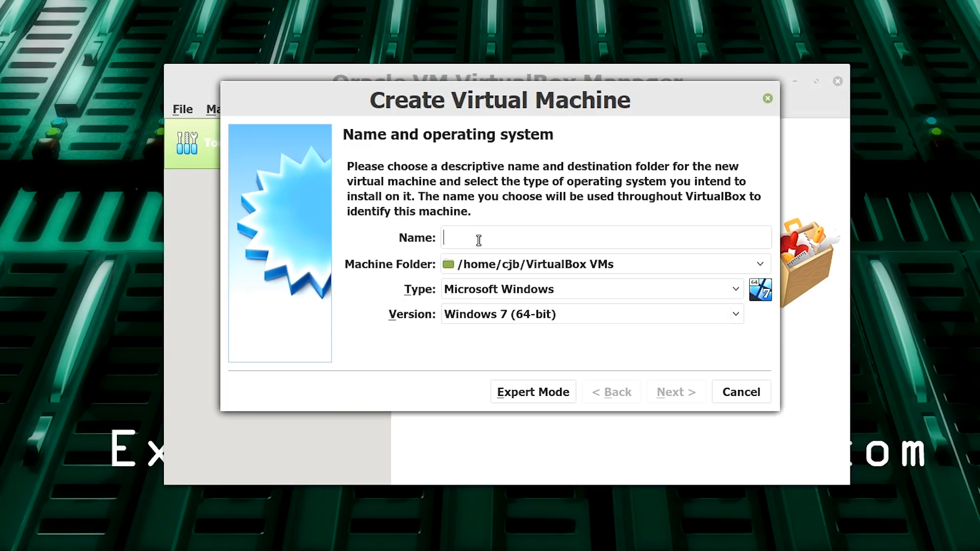
{"action": "type", "text": "Windows"}
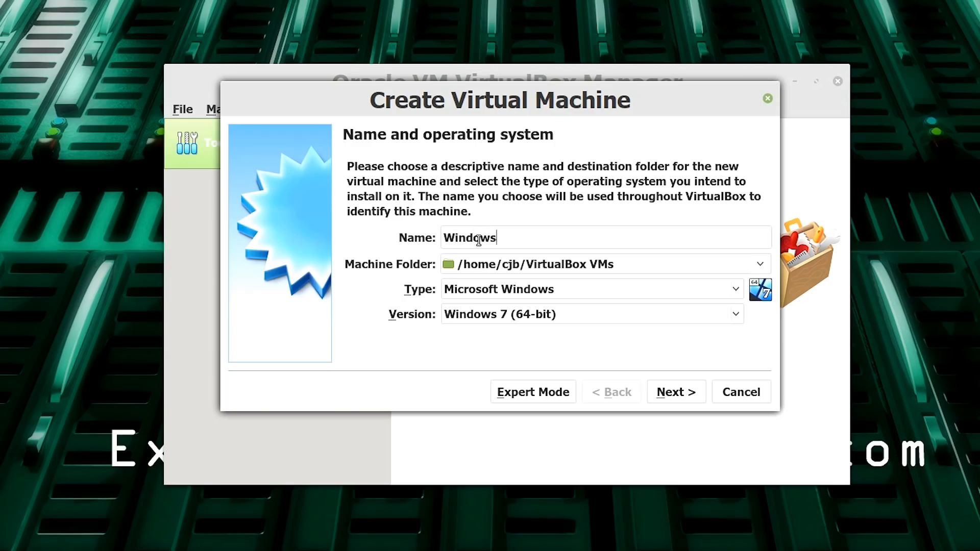
{"action": "type", "text": " 10"}
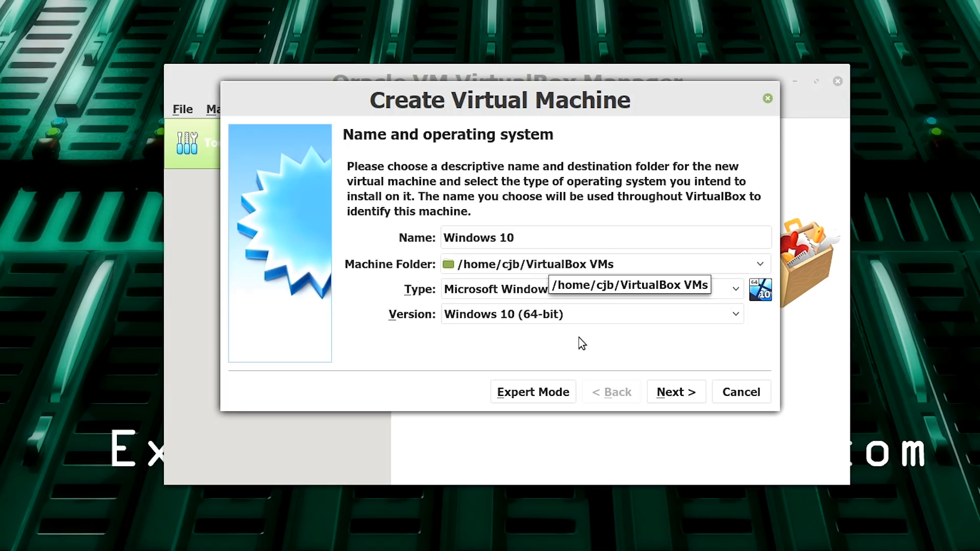
{"action": "left_click", "coordinate": [733, 290]}
{"action": "left_click", "coordinate": [733, 289]}
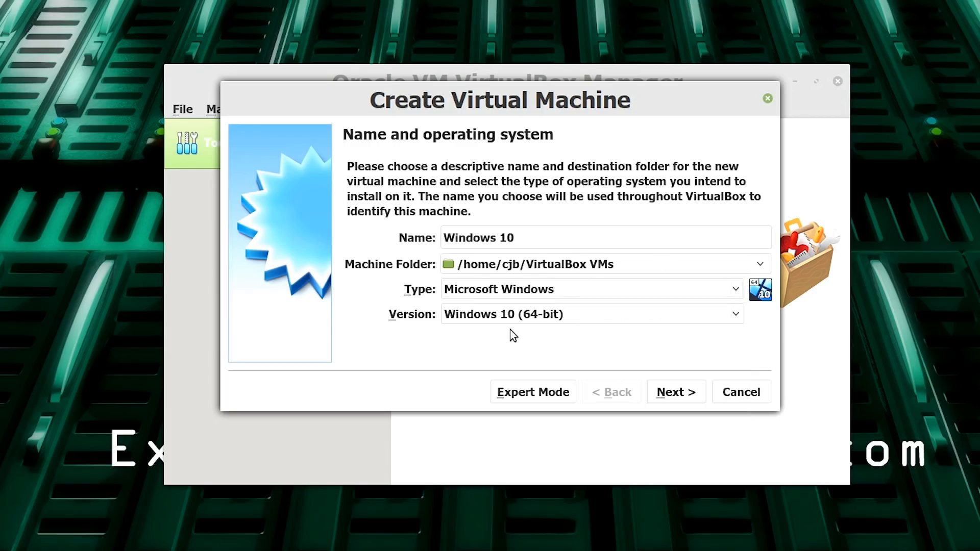
{"action": "left_click", "coordinate": [737, 319]}
{"action": "left_click", "coordinate": [606, 514]}
{"action": "left_click", "coordinate": [678, 396]}
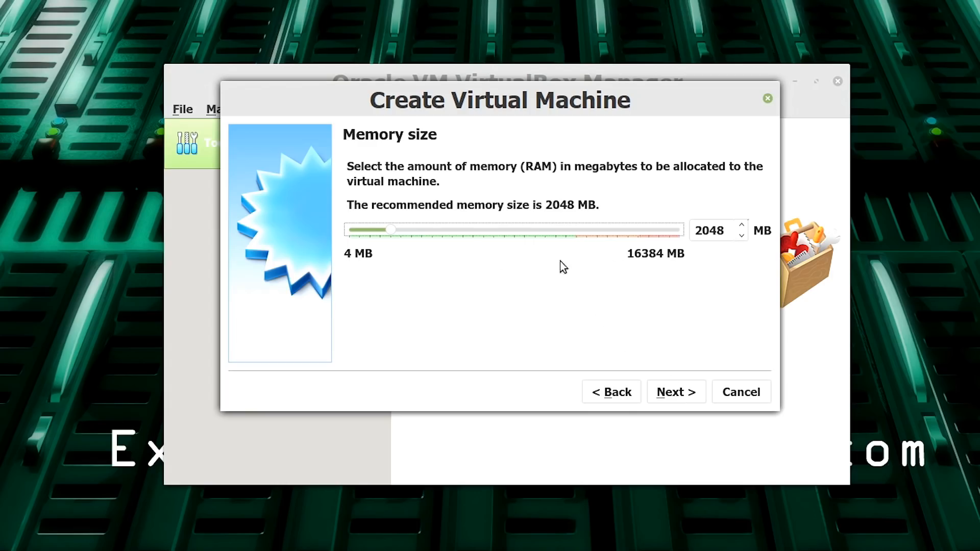
Allocate 8192 MB of memory and create a dynamically allocated 50 GB VDI virtual hard disk for the machine.
{"action": "left_click_drag", "start_coordinate": [390, 234], "coordinate": [512, 235]}
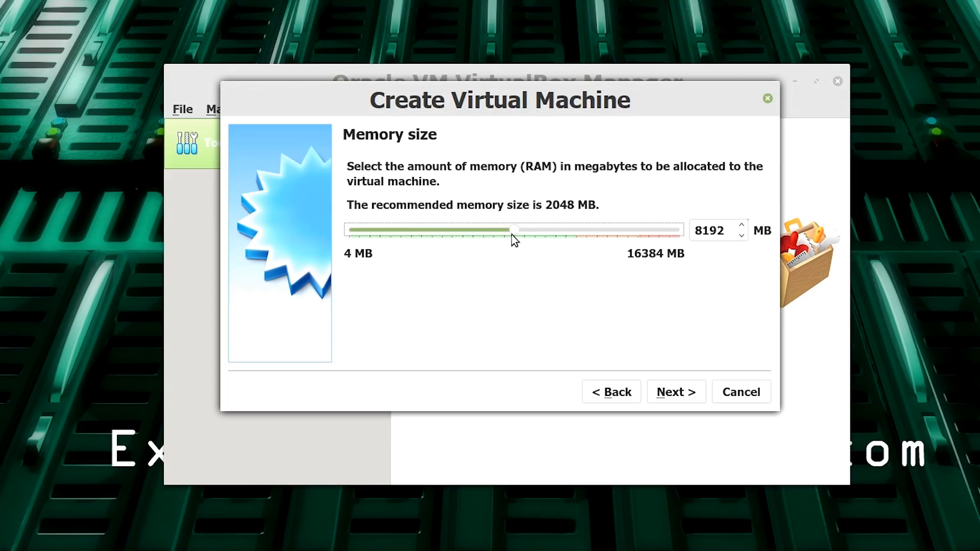
{"action": "left_click", "coordinate": [670, 392]}
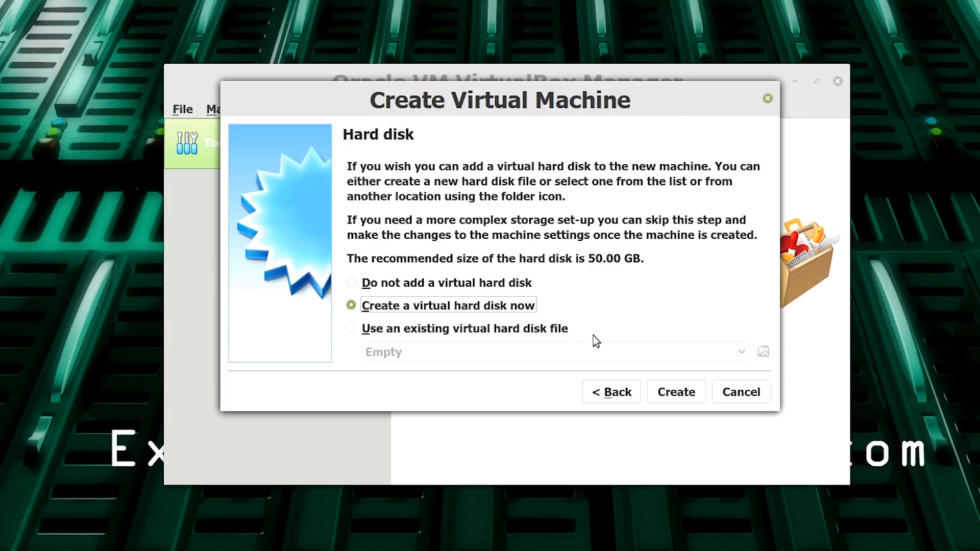
{"action": "left_click", "coordinate": [663, 398]}
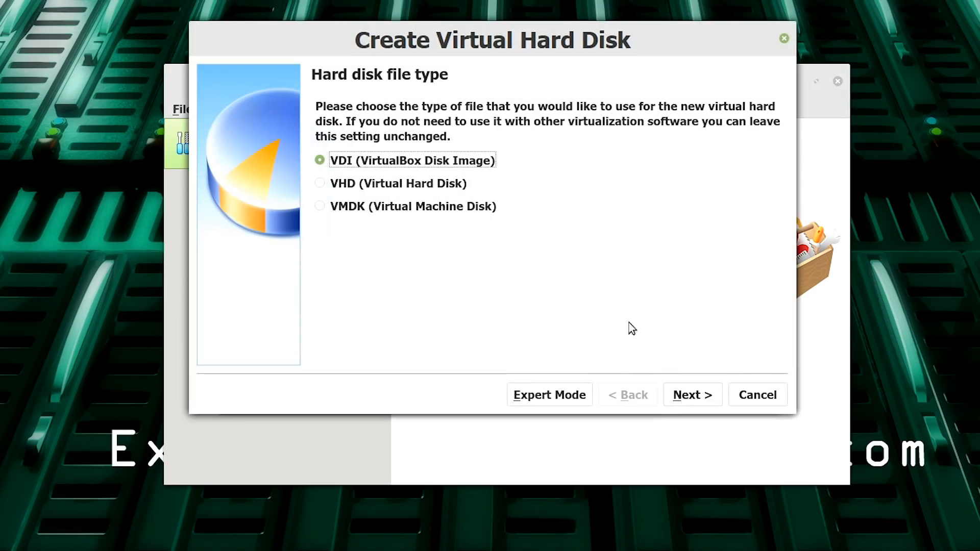
{"action": "left_click", "coordinate": [686, 396]}
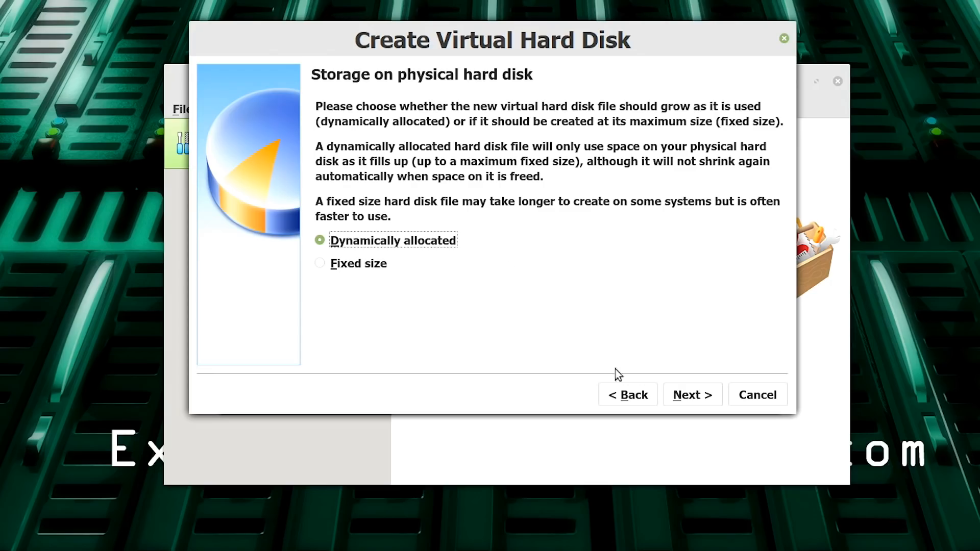
{"action": "left_click", "coordinate": [690, 396]}
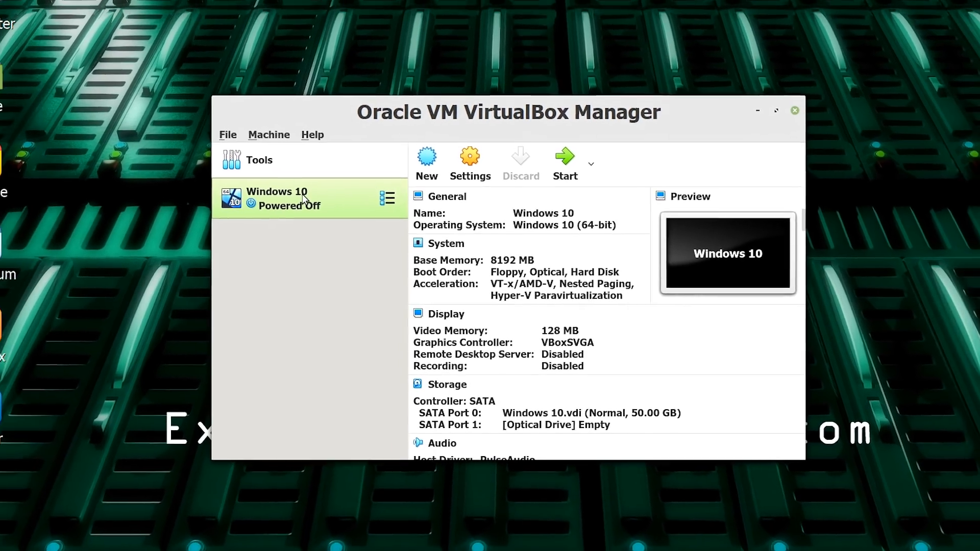
Start the Windows 10 virtual machine, then open and enlarge the optical disk selector for its start-up disk.
{"action": "double_click", "coordinate": [303, 198]}
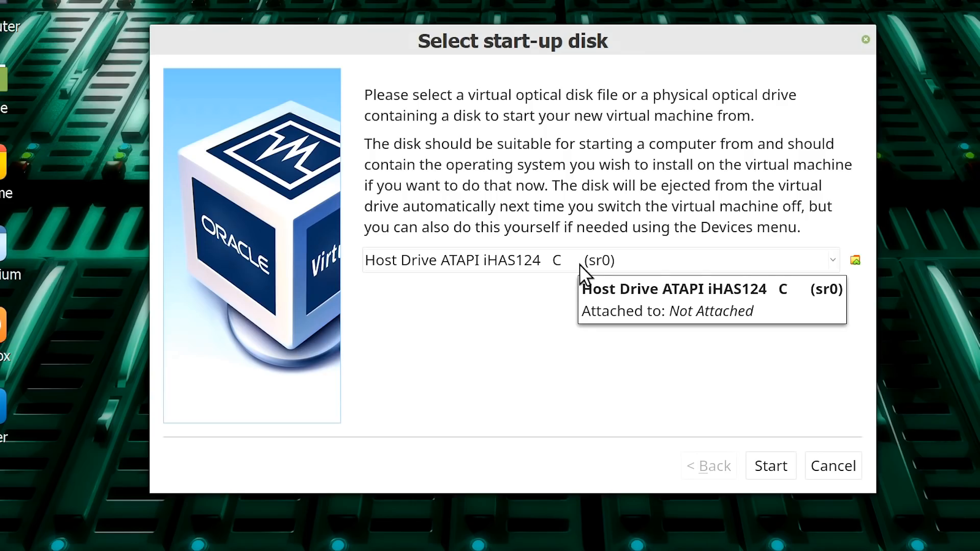
{"action": "left_click", "coordinate": [856, 261]}
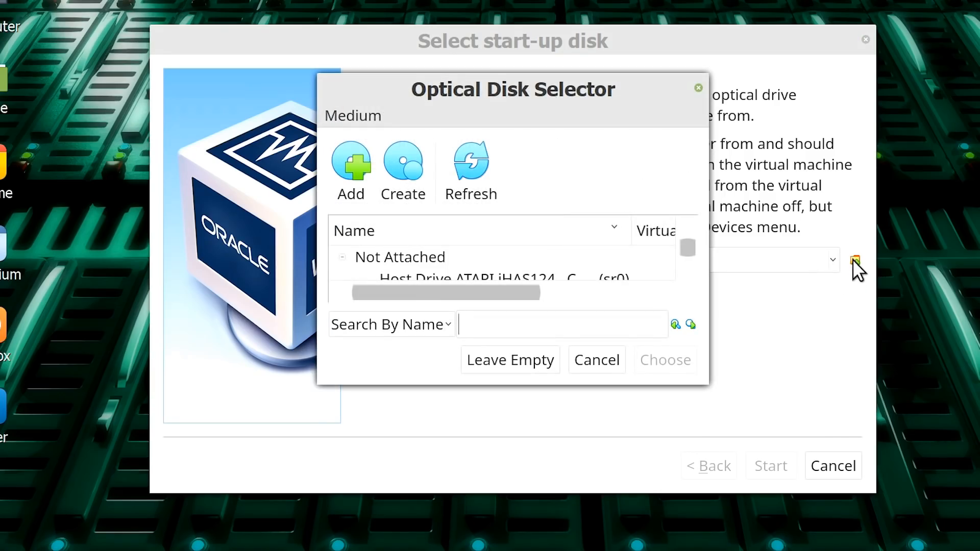
{"action": "left_click_drag", "start_coordinate": [701, 371], "coordinate": [959, 515]}
{"action": "left_click_drag", "start_coordinate": [638, 83], "coordinate": [487, 47]}
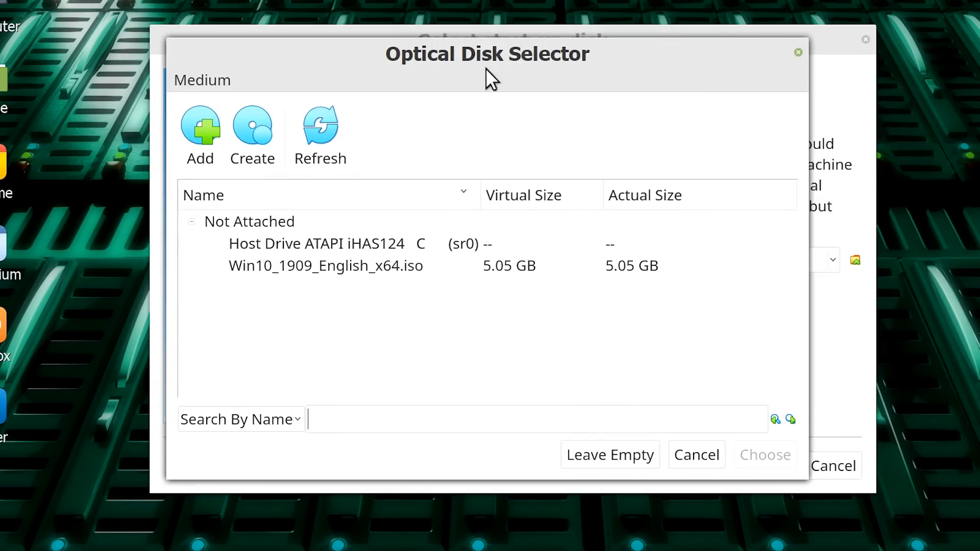
Add Win10_1909_English_x64.iso from the Downloads folder and choose it as the start-up disk.
{"action": "left_click", "coordinate": [206, 137]}
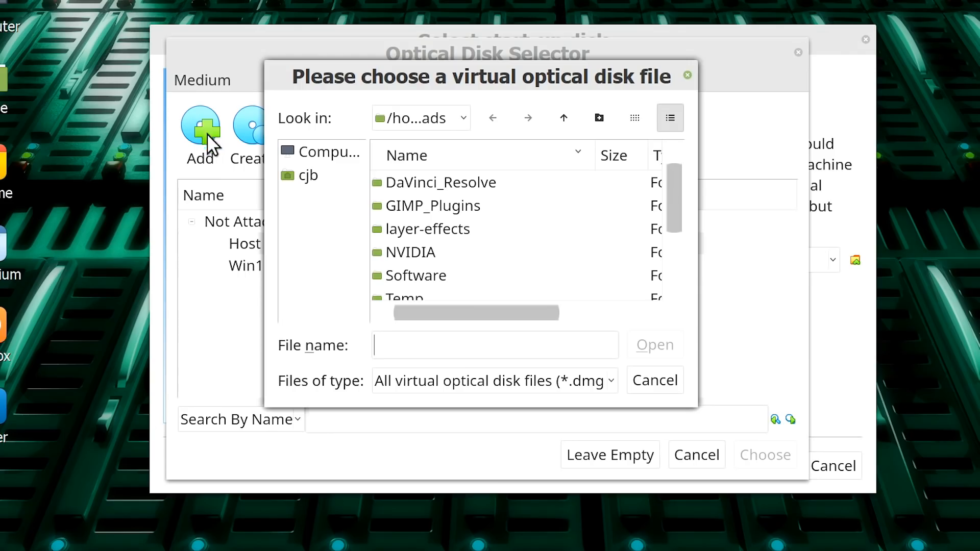
{"action": "left_click", "coordinate": [304, 175]}
{"action": "left_click", "coordinate": [447, 232]}
{"action": "double_click", "coordinate": [448, 232]}
{"action": "left_click_drag", "start_coordinate": [695, 404], "coordinate": [862, 486]}
{"action": "left_click", "coordinate": [514, 346]}
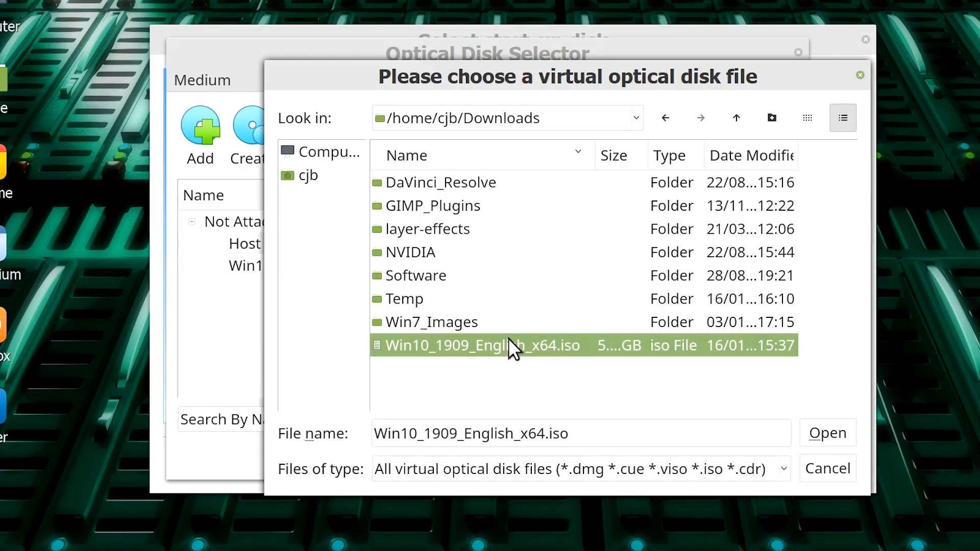
{"action": "left_click", "coordinate": [829, 433]}
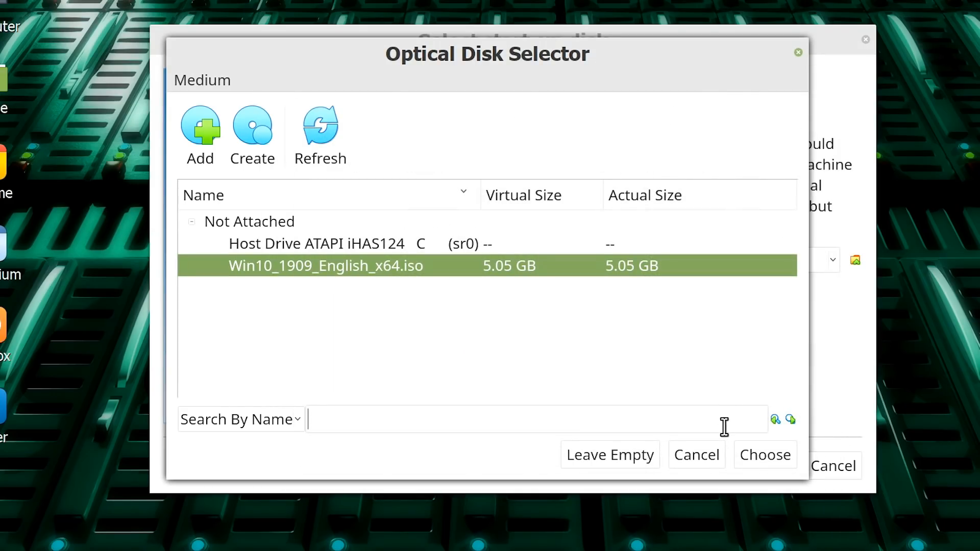
{"action": "left_click", "coordinate": [762, 454]}
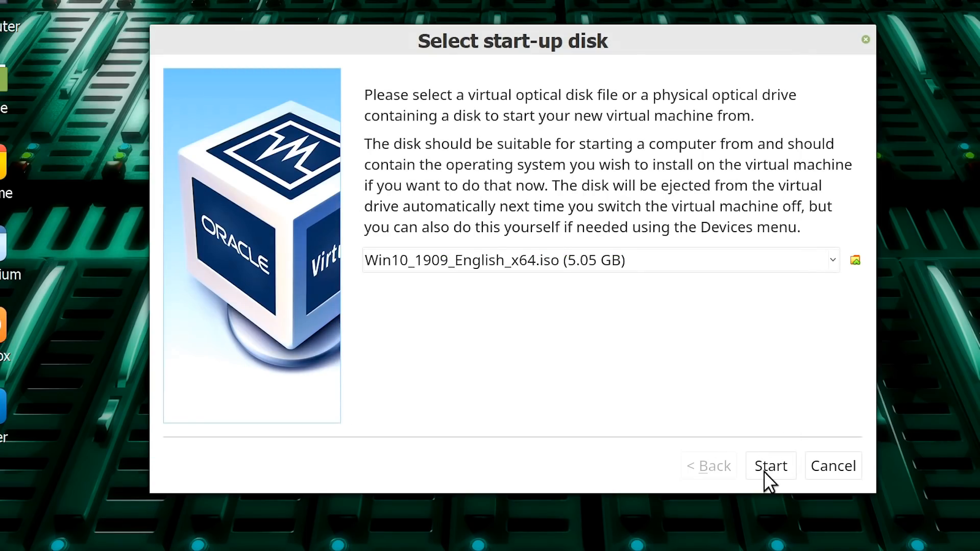
Boot the machine from the ISO and accept English (United States) with United Kingdom time, currency and keyboard settings in Windows Setup.
{"action": "left_click", "coordinate": [768, 467]}
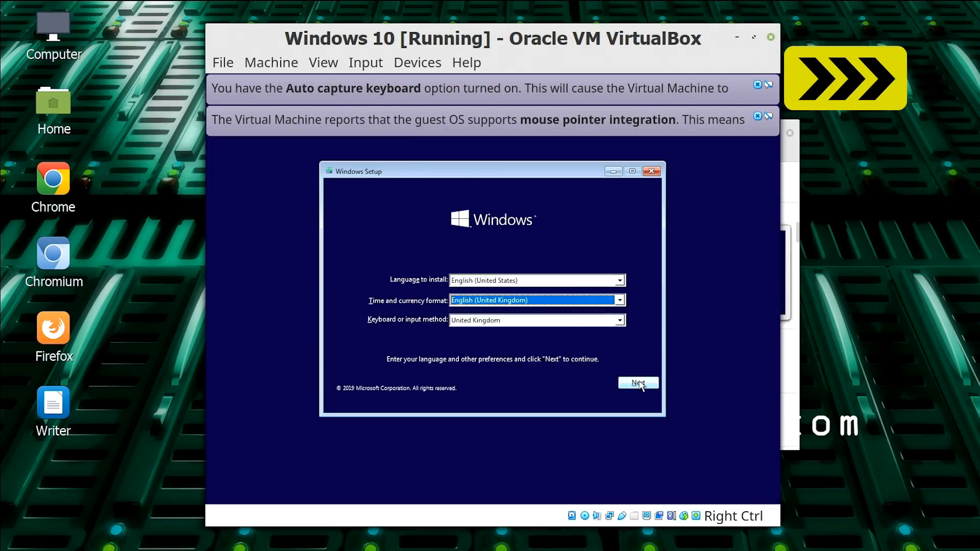
{"action": "left_click", "coordinate": [639, 384]}
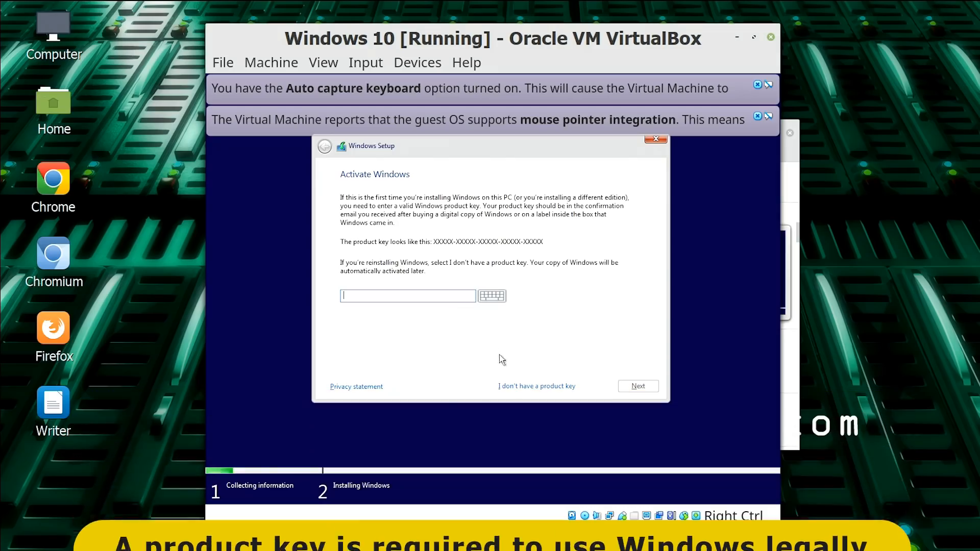
Skip the product key entry, choose the Windows 10 Home edition and accept the license terms.
{"action": "left_click", "coordinate": [531, 387]}
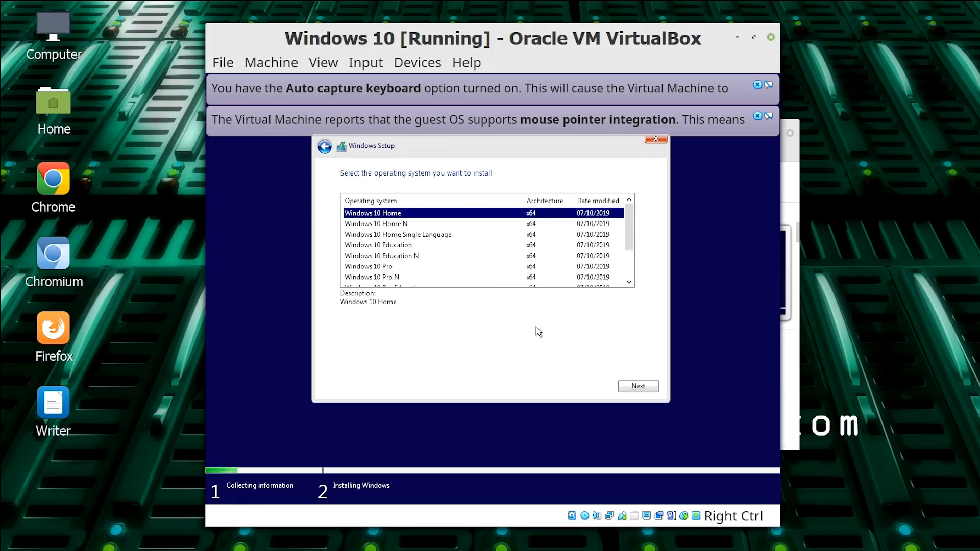
{"action": "left_click", "coordinate": [629, 386]}
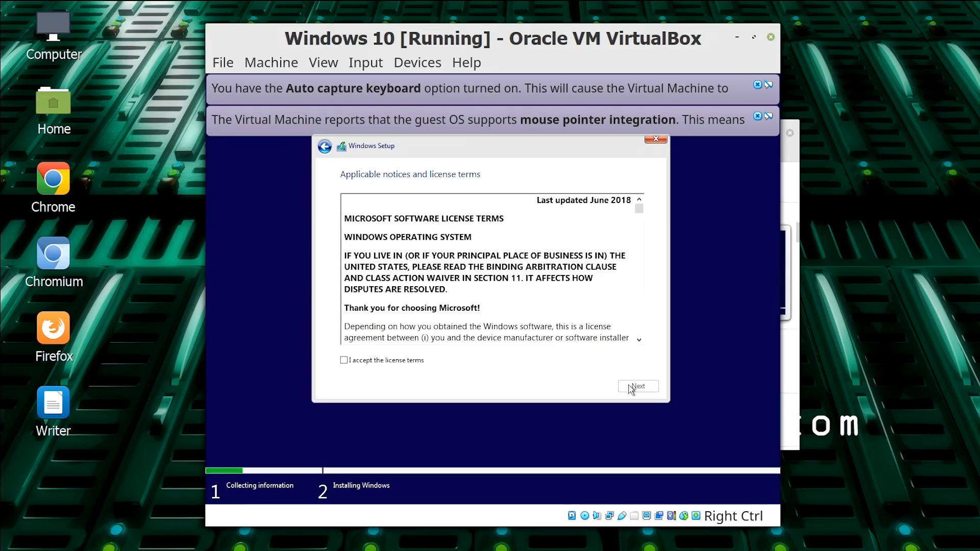
{"action": "left_click", "coordinate": [345, 361]}
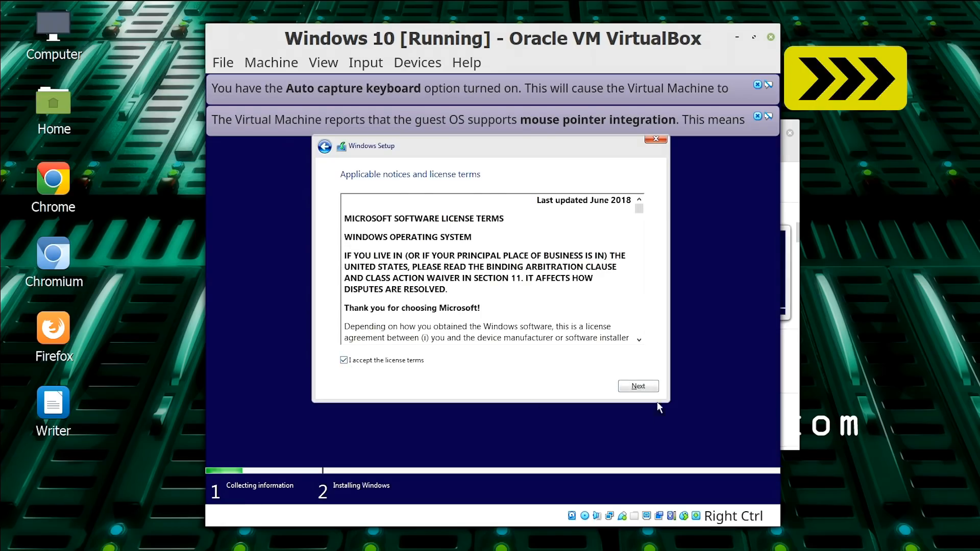
Choose the custom installation type and install Windows on the Drive 0 Unallocated Space.
{"action": "left_click", "coordinate": [638, 386]}
{"action": "left_click", "coordinate": [437, 264]}
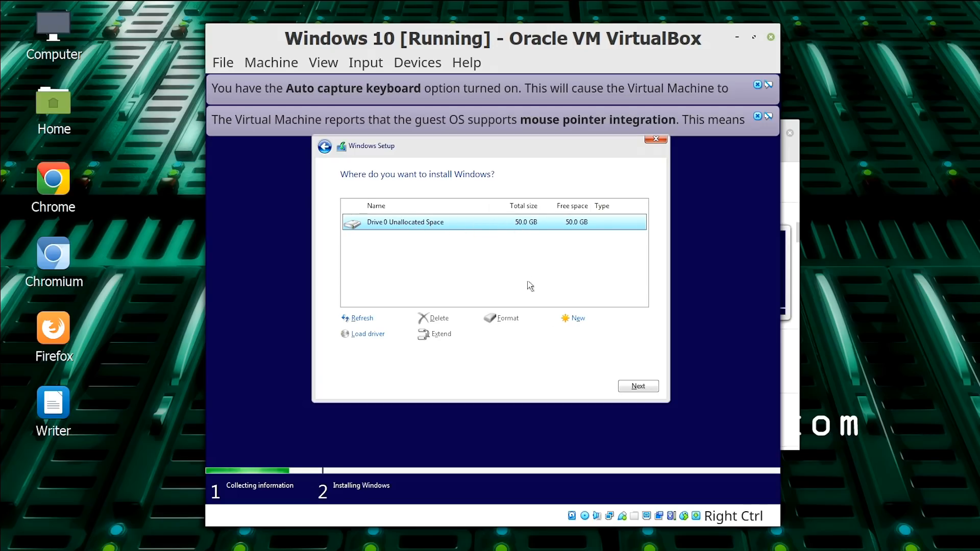
{"action": "left_click", "coordinate": [638, 386]}
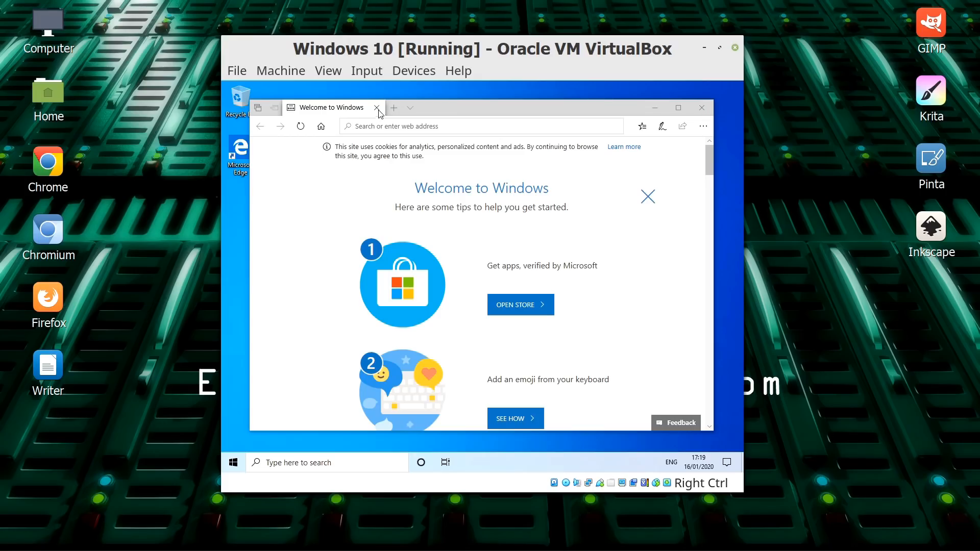
Reposition the virtual machine window slightly and close the Welcome to Windows browser window in the guest.
{"action": "left_click_drag", "start_coordinate": [276, 50], "coordinate": [289, 58]}
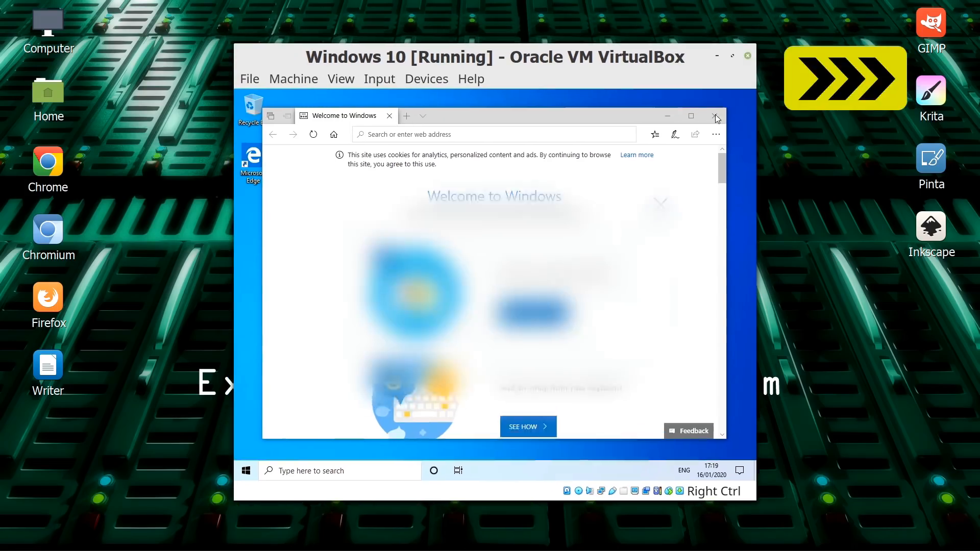
{"action": "left_click", "coordinate": [715, 116]}
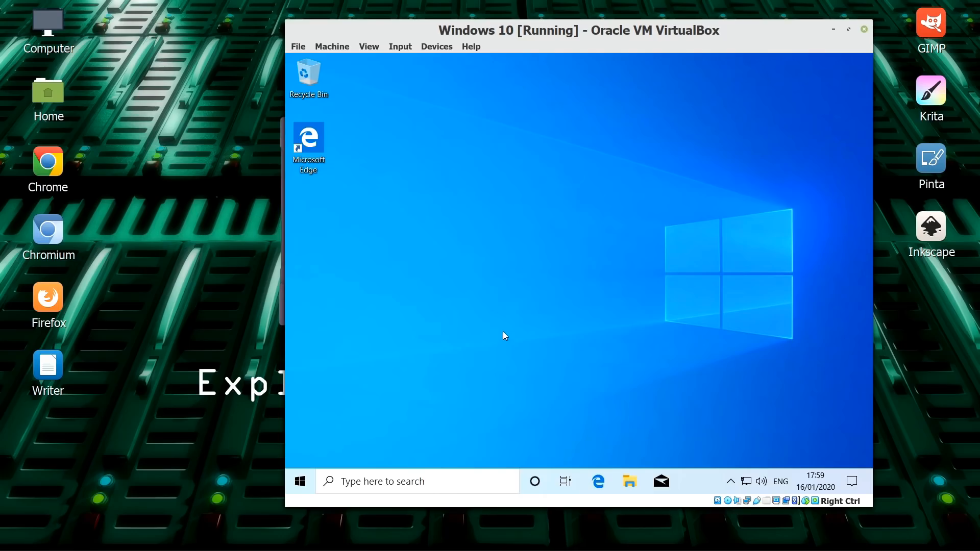
{"action": "left_click", "coordinate": [12, 534]}
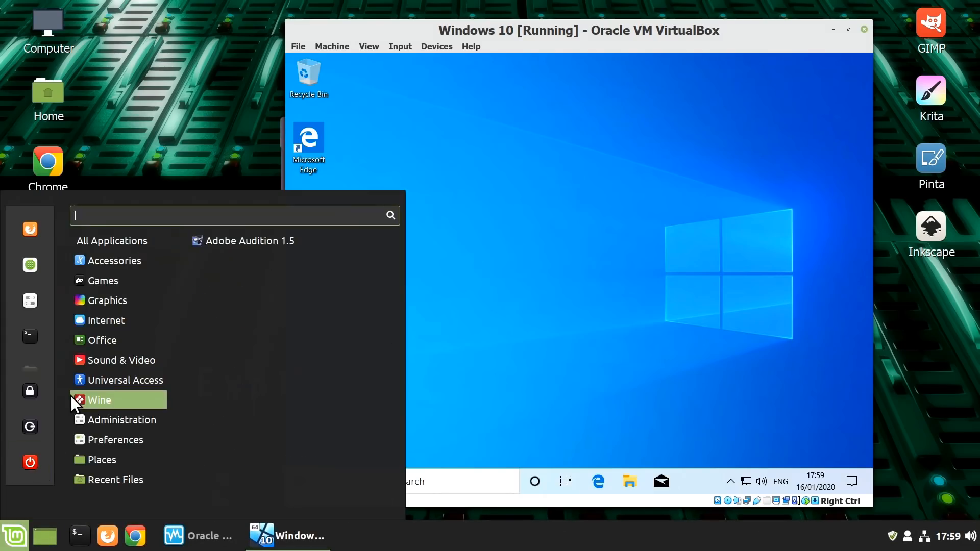
{"action": "left_click", "coordinate": [580, 161]}
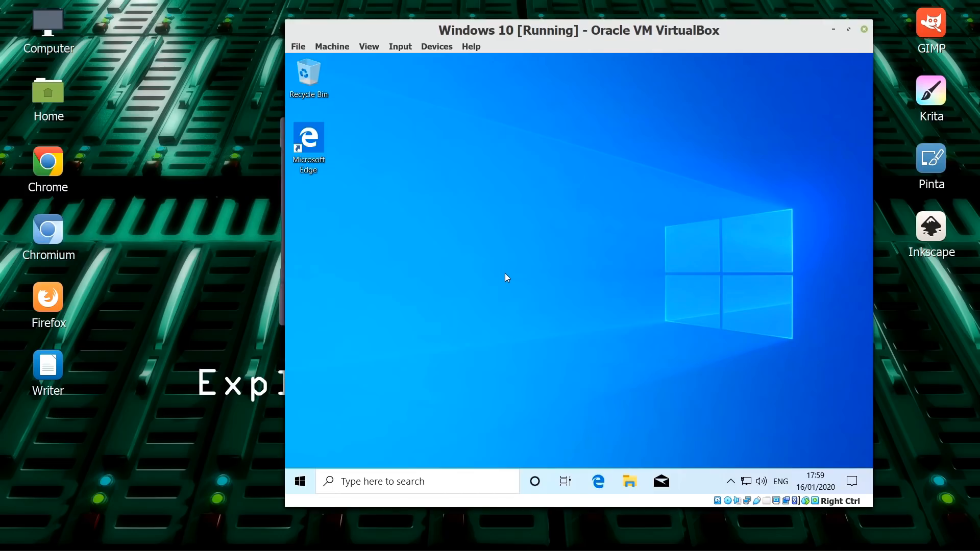
Switch the virtual machine to full-screen mode, then return it to windowed mode.
{"action": "left_click", "coordinate": [375, 47]}
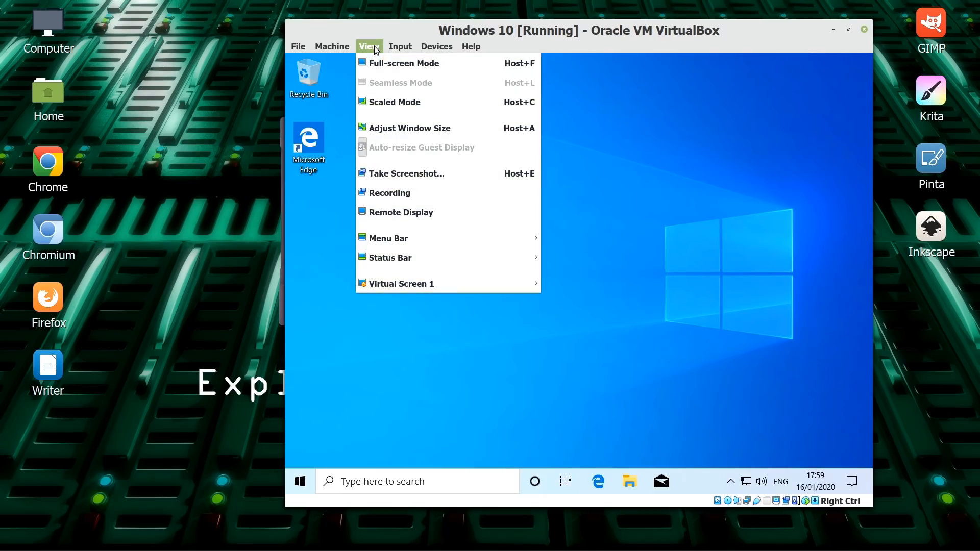
{"action": "left_click", "coordinate": [383, 61]}
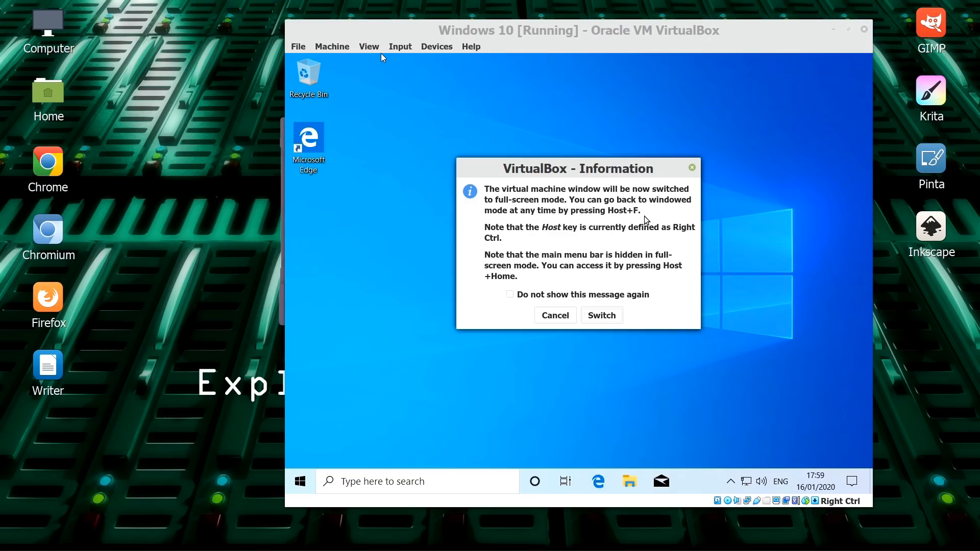
{"action": "left_click", "coordinate": [602, 315]}
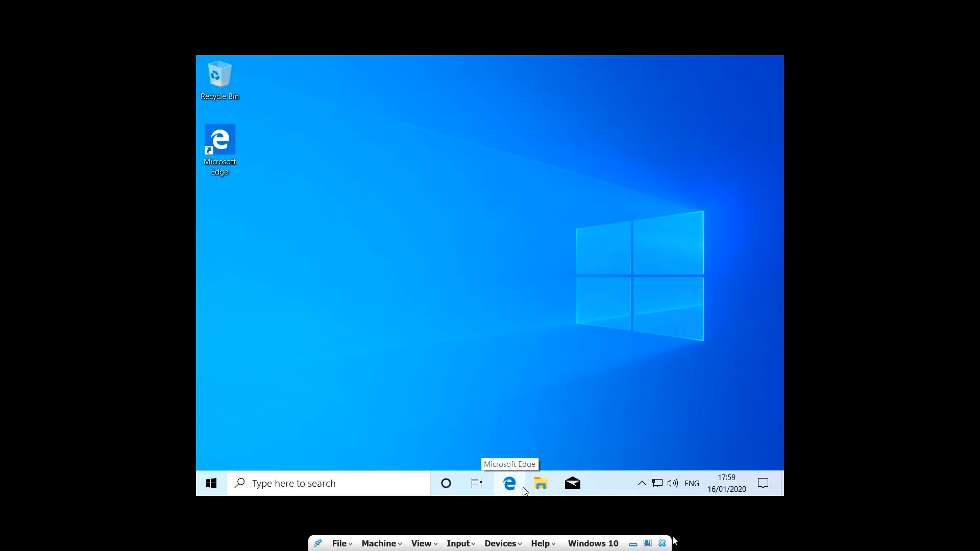
{"action": "left_click", "coordinate": [647, 544]}
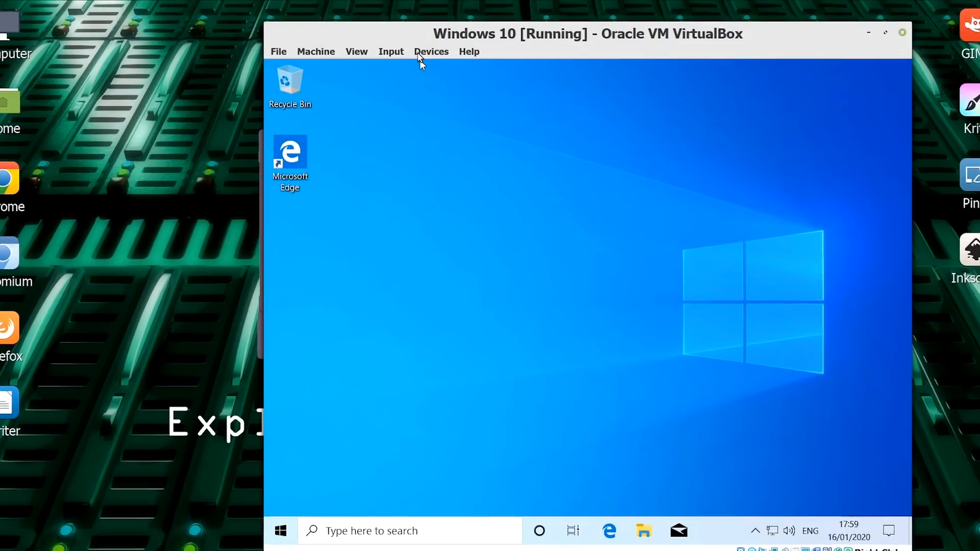
Insert the Guest Additions CD image and open CD Drive (D:) VirtualBox Guest Additions in the guest's File Explorer.
{"action": "left_click", "coordinate": [424, 47]}
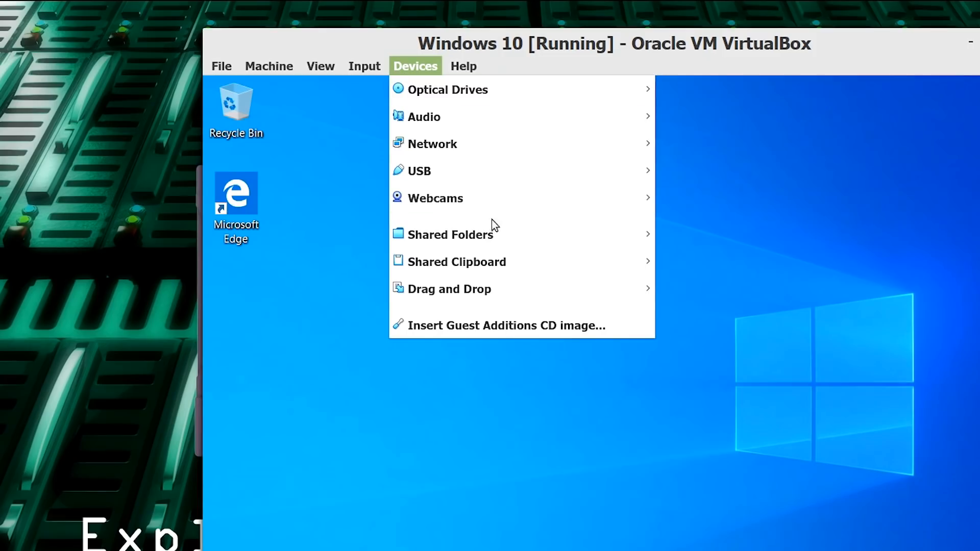
{"action": "left_click", "coordinate": [513, 285]}
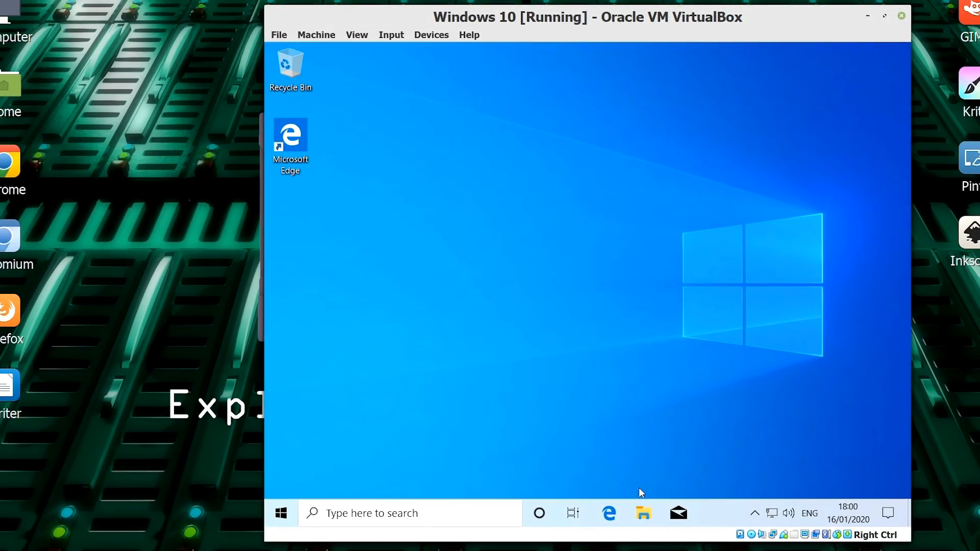
{"action": "left_click", "coordinate": [643, 514]}
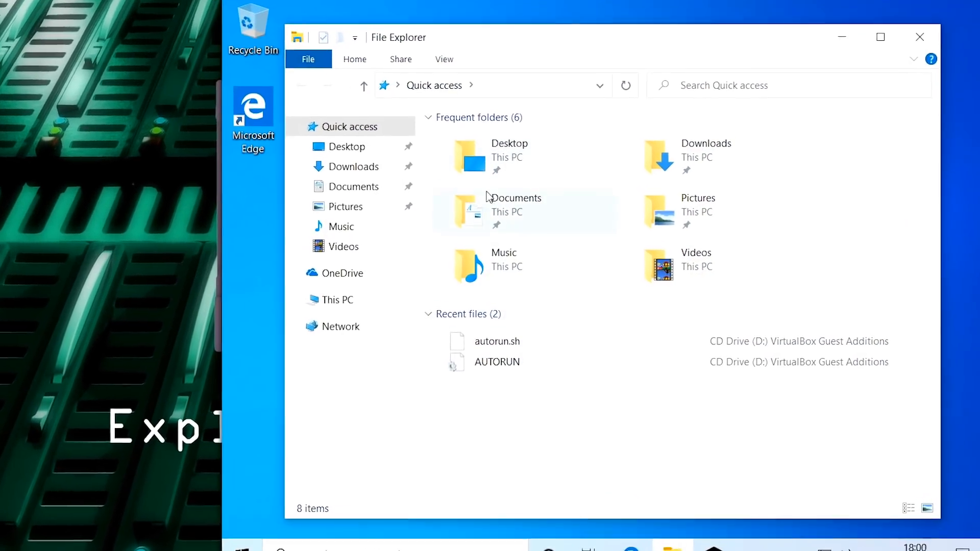
{"action": "double_click", "coordinate": [488, 165]}
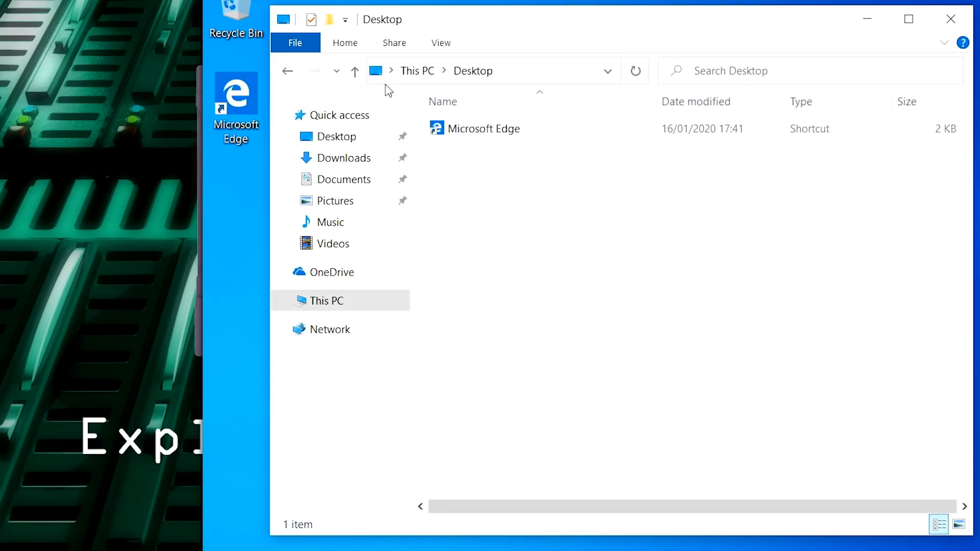
{"action": "left_click", "coordinate": [417, 72]}
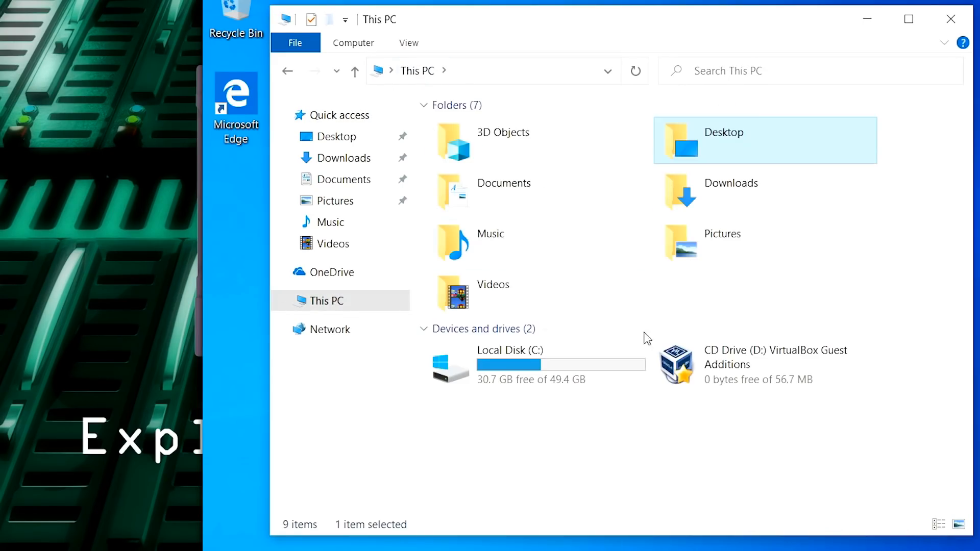
{"action": "double_click", "coordinate": [714, 363]}
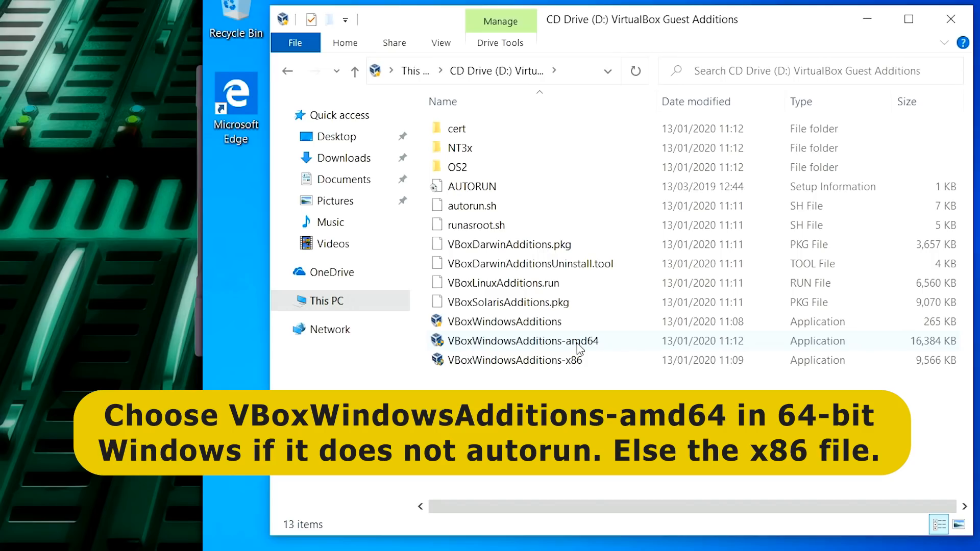
Run VBoxWindowsAdditions-amd64 with permission to make changes and install Guest Additions 6.1.2 with default folder and components, including the Oracle device software.
{"action": "left_click", "coordinate": [543, 342]}
{"action": "double_click", "coordinate": [542, 339]}
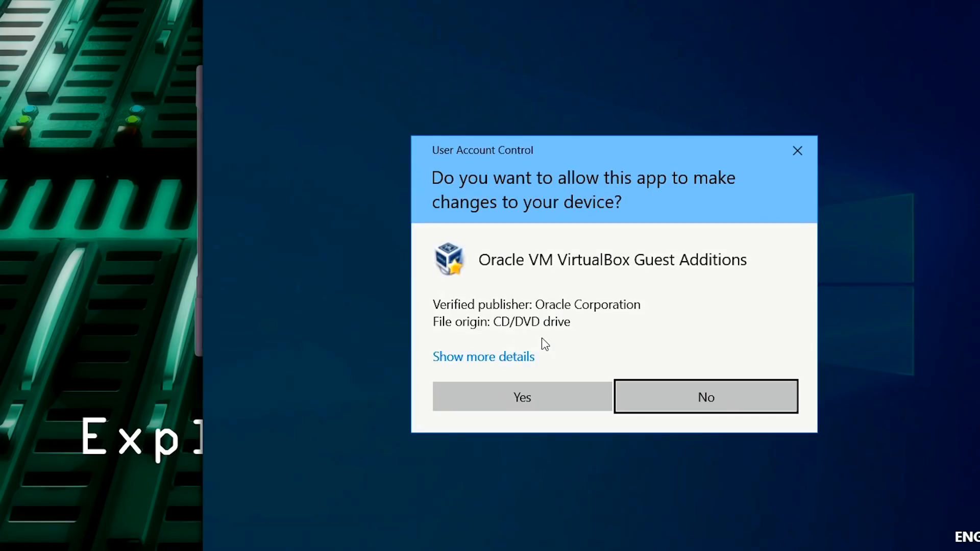
{"action": "left_click", "coordinate": [506, 394]}
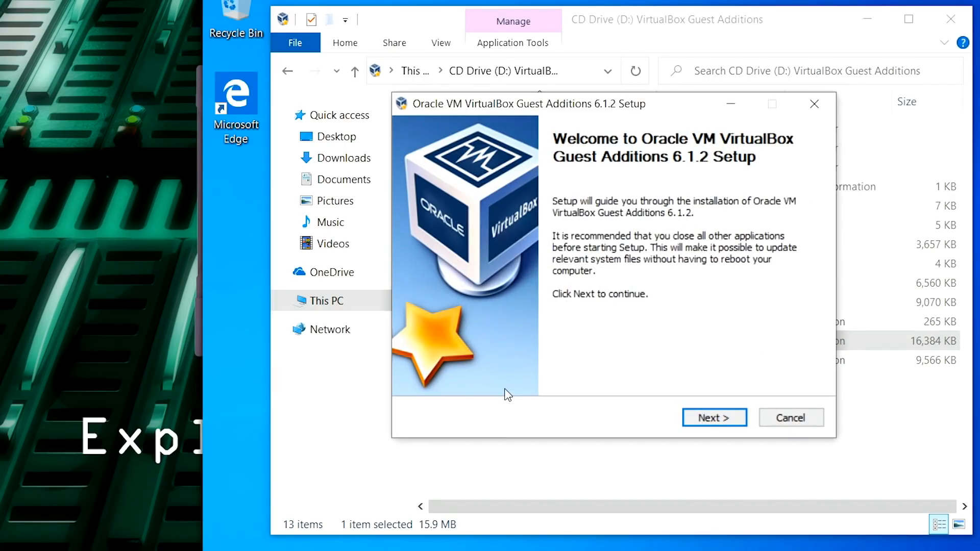
{"action": "left_click", "coordinate": [715, 418]}
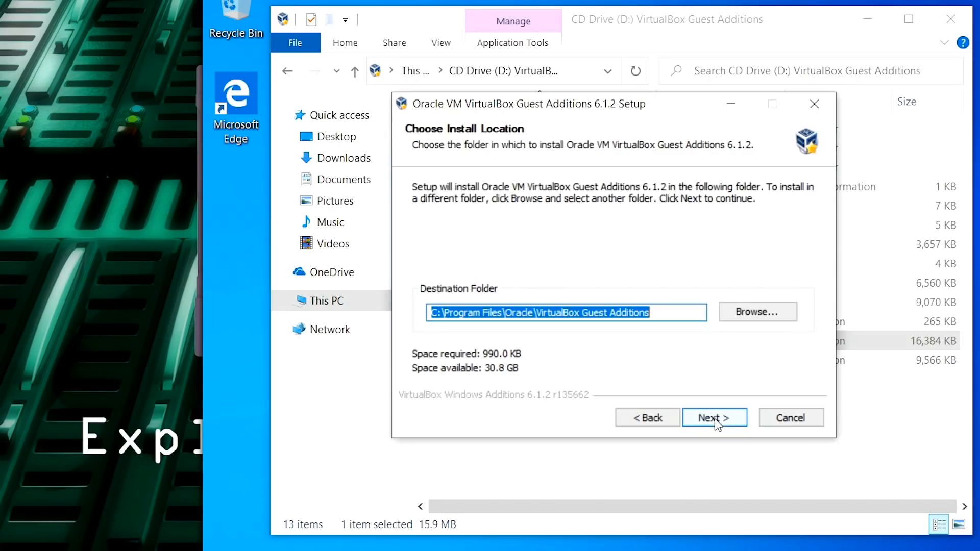
{"action": "left_click", "coordinate": [715, 419]}
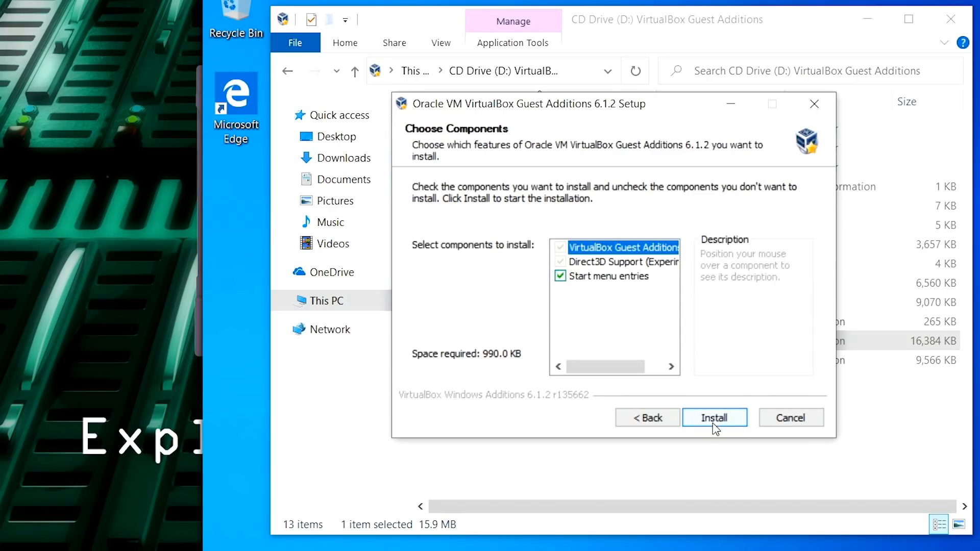
{"action": "left_click", "coordinate": [716, 416]}
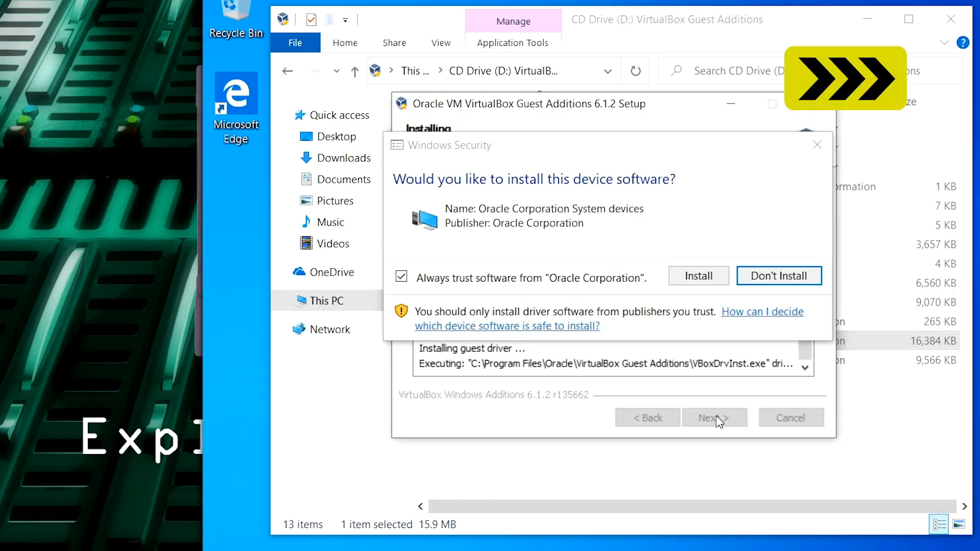
{"action": "left_click", "coordinate": [698, 285]}
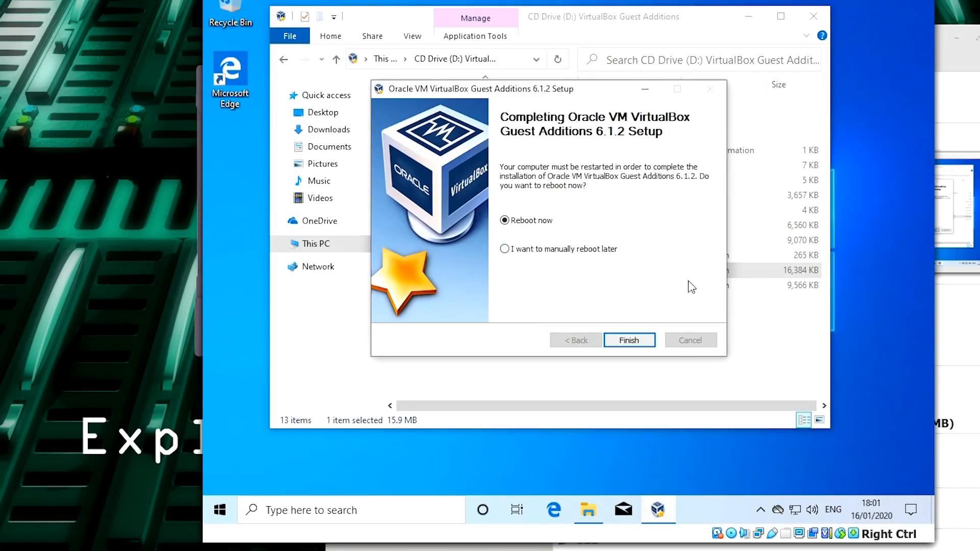
Finish the Guest Additions setup with the manual reboot option and close the File Explorer window.
{"action": "left_click", "coordinate": [504, 249]}
{"action": "left_click", "coordinate": [622, 342]}
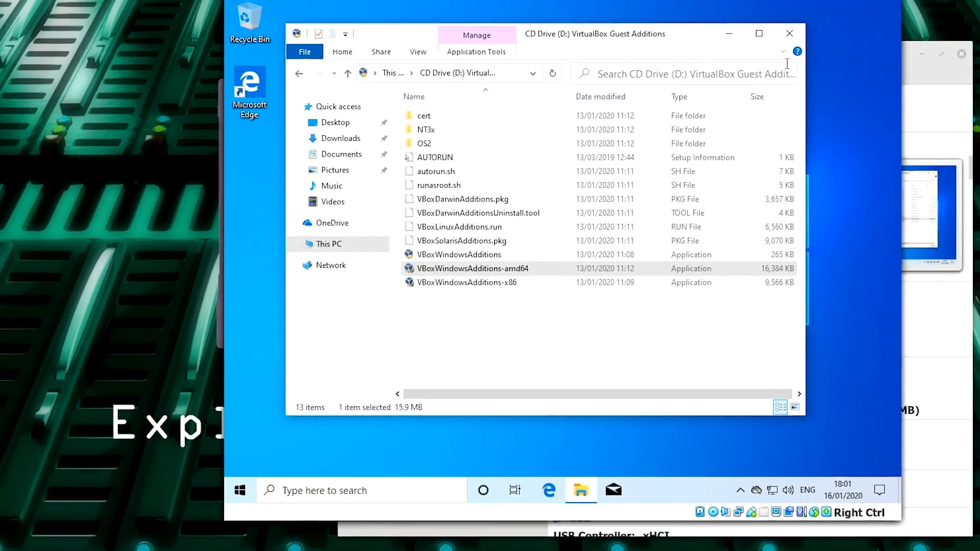
{"action": "left_click", "coordinate": [814, 16]}
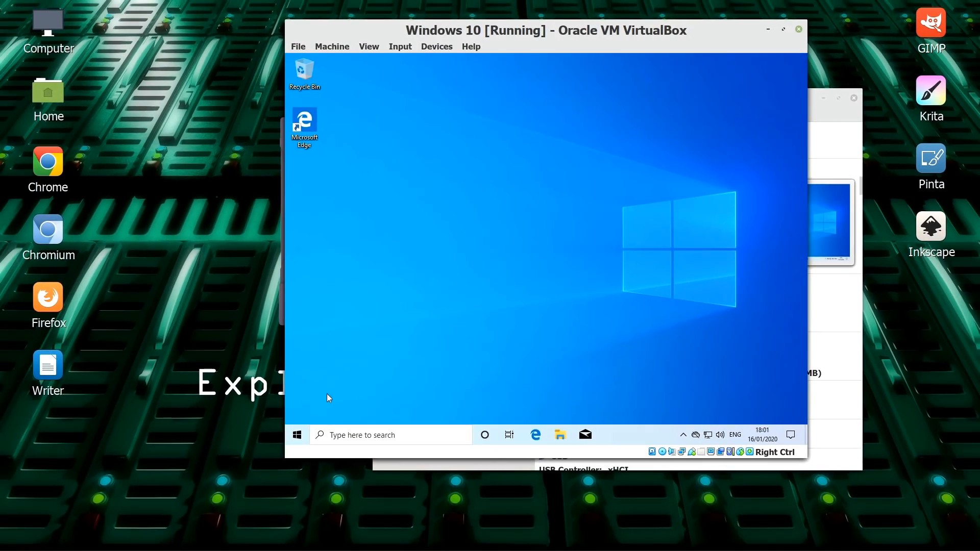
Shut down Windows 10 inside the virtual machine.
{"action": "left_click", "coordinate": [300, 435]}
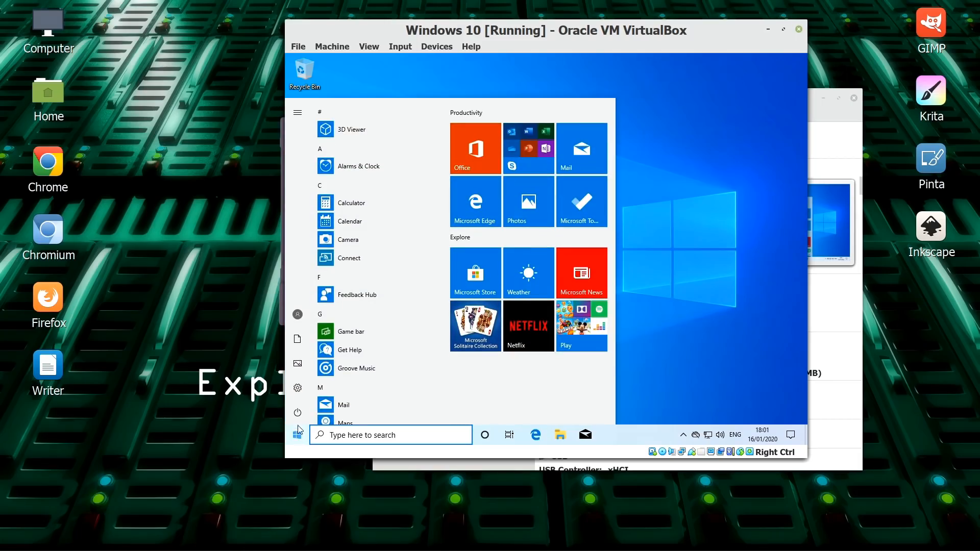
{"action": "left_click", "coordinate": [302, 415]}
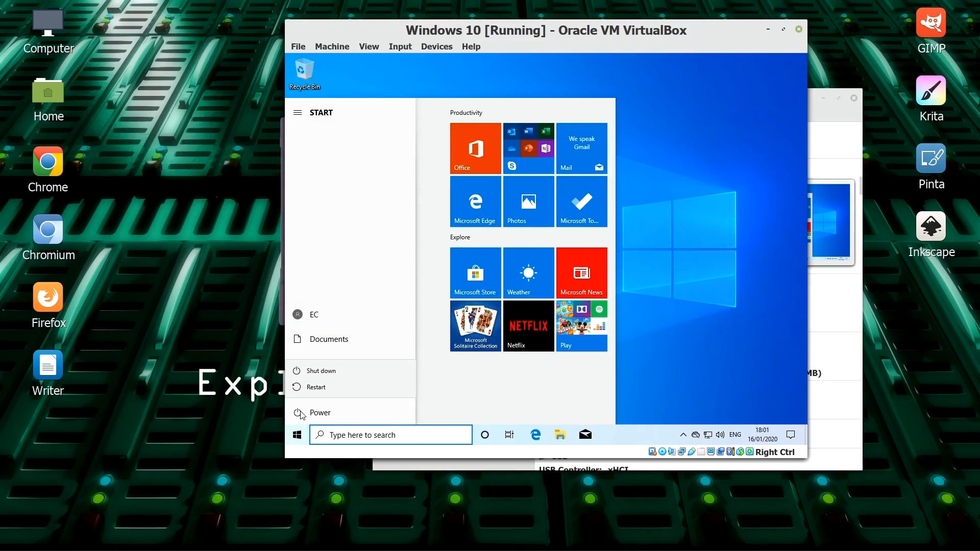
{"action": "left_click", "coordinate": [327, 370]}
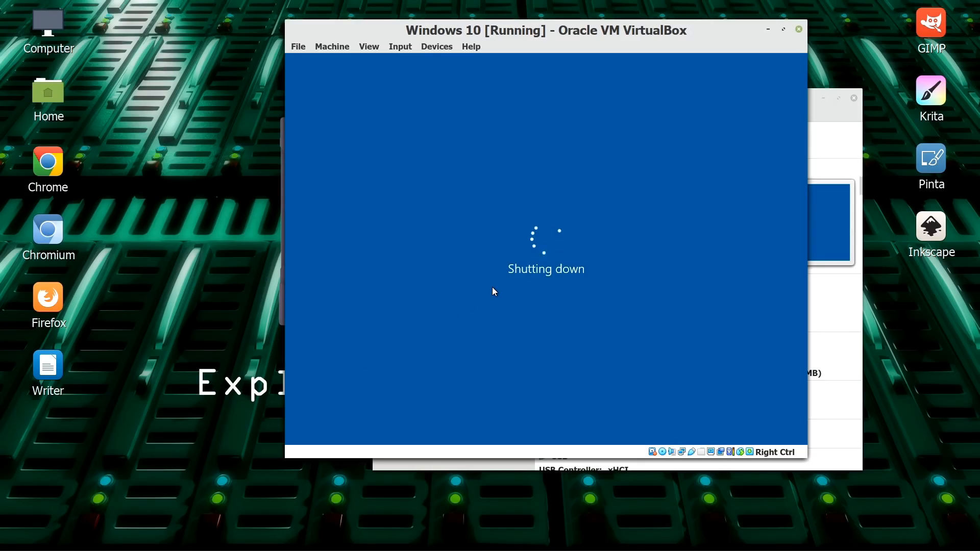
Reposition the VirtualBox Manager window and start the Windows 10 virtual machine again.
{"action": "left_click_drag", "start_coordinate": [516, 114], "coordinate": [447, 87]}
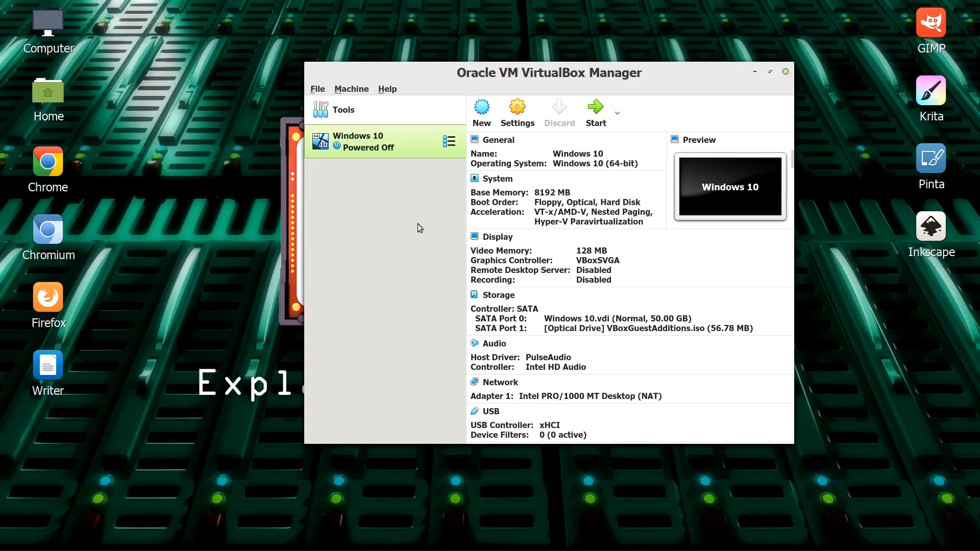
{"action": "double_click", "coordinate": [374, 143]}
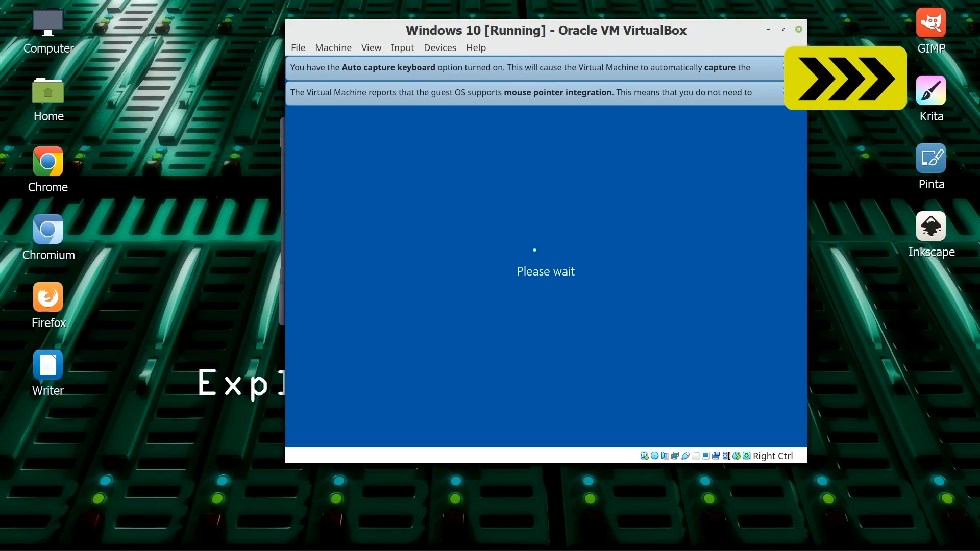
{"action": "key", "text": "Return"}
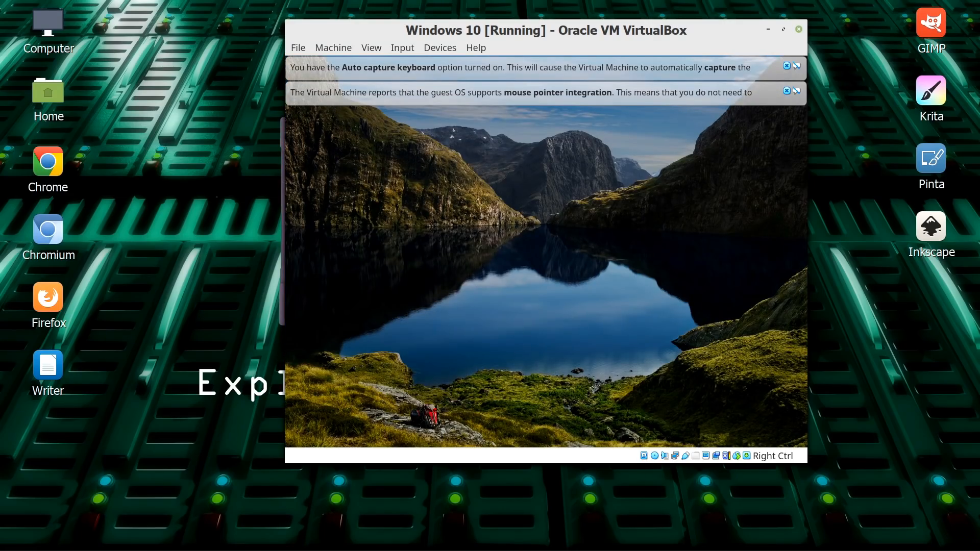
Dismiss the keyboard capture and mouse integration messages and sign in to Windows with the account password.
{"action": "left_click", "coordinate": [787, 91]}
{"action": "left_click", "coordinate": [787, 66]}
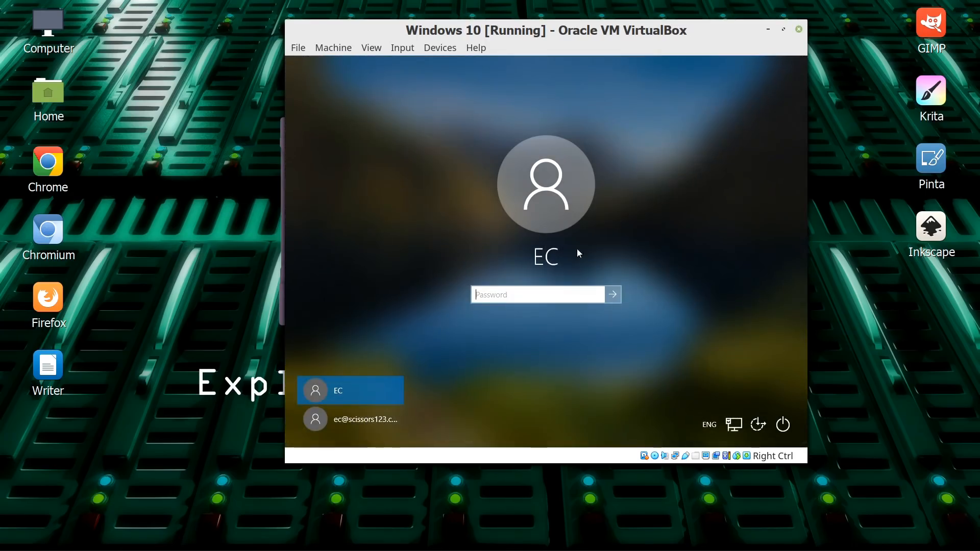
{"action": "type", "text": "•••••"}
{"action": "key", "text": "Return"}
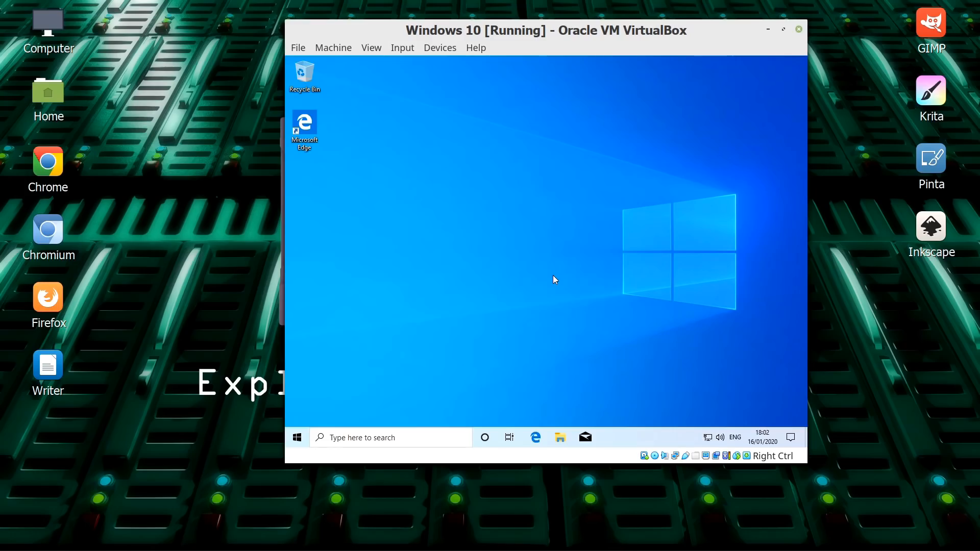
Switch the running Windows 10 virtual machine to full-screen mode and accept the information message.
{"action": "left_click", "coordinate": [378, 48]}
{"action": "left_click", "coordinate": [381, 66]}
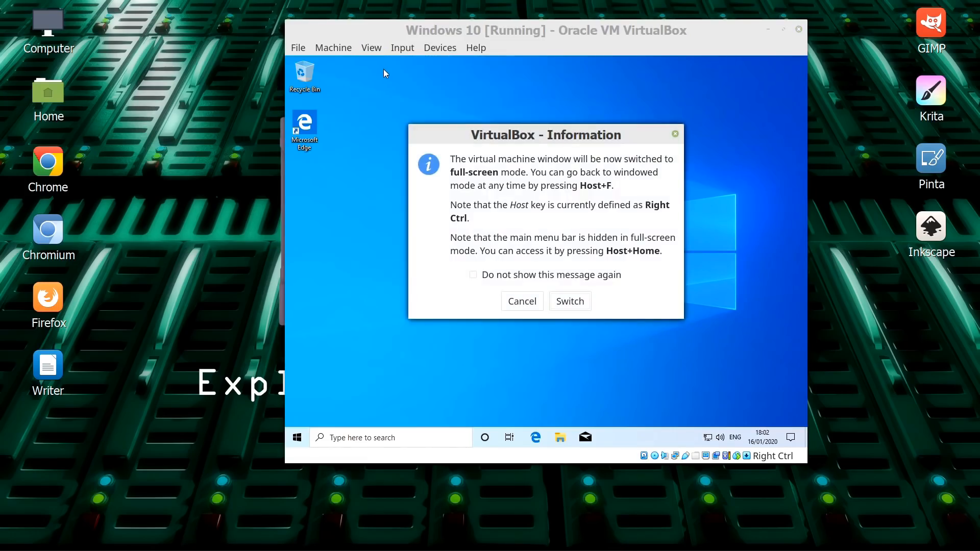
{"action": "left_click", "coordinate": [577, 303]}
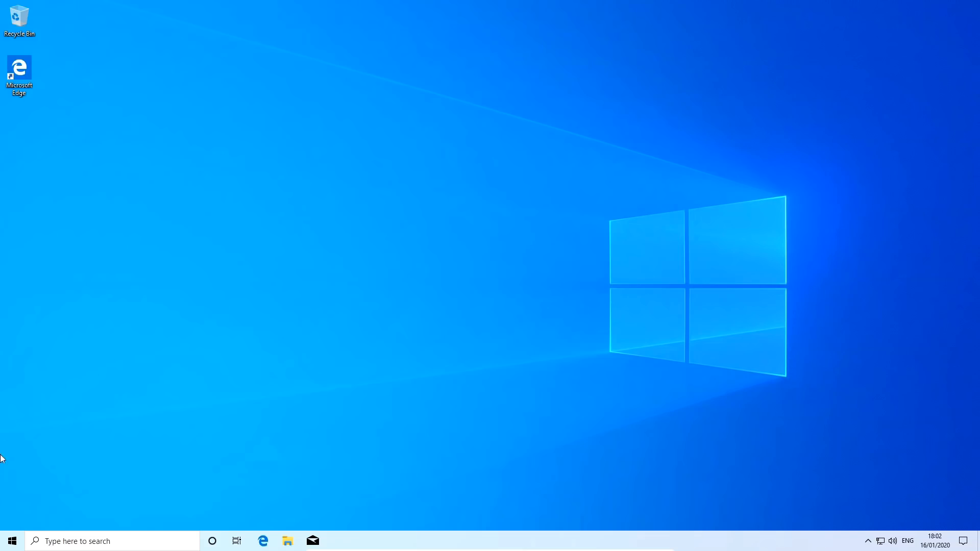
Look through the app list in the virtual machine's Start menu and close it again.
{"action": "left_click", "coordinate": [11, 544]}
{"action": "left_click", "coordinate": [15, 542]}
{"action": "left_click", "coordinate": [13, 542]}
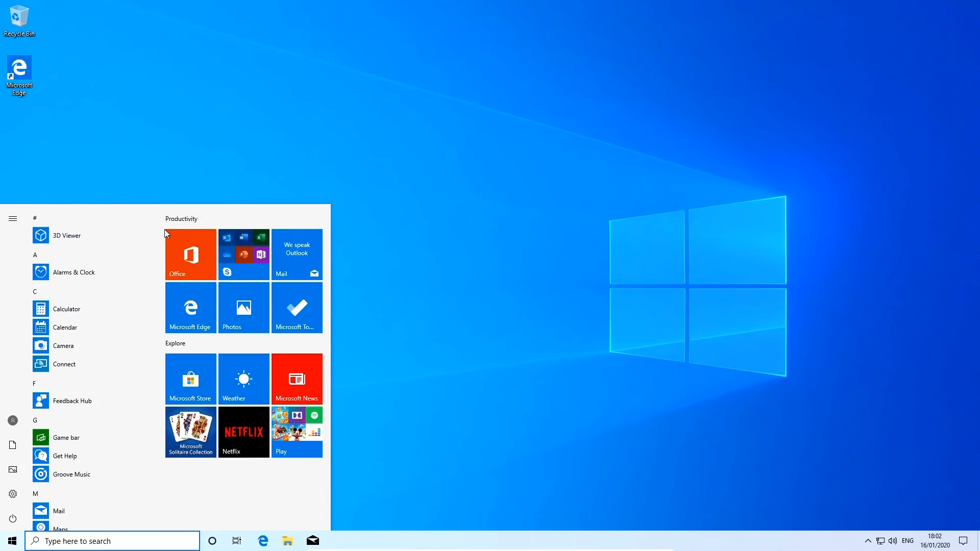
{"action": "scroll", "coordinate": [149, 372], "scroll_direction": "down", "scroll_amount": 10}
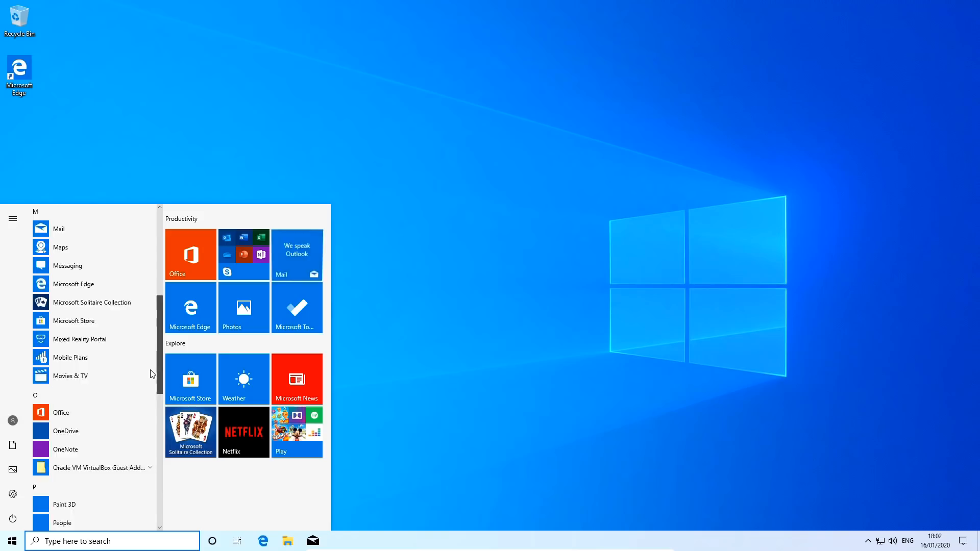
{"action": "scroll", "coordinate": [148, 383], "scroll_direction": "up", "scroll_amount": 6}
{"action": "left_click", "coordinate": [475, 312]}
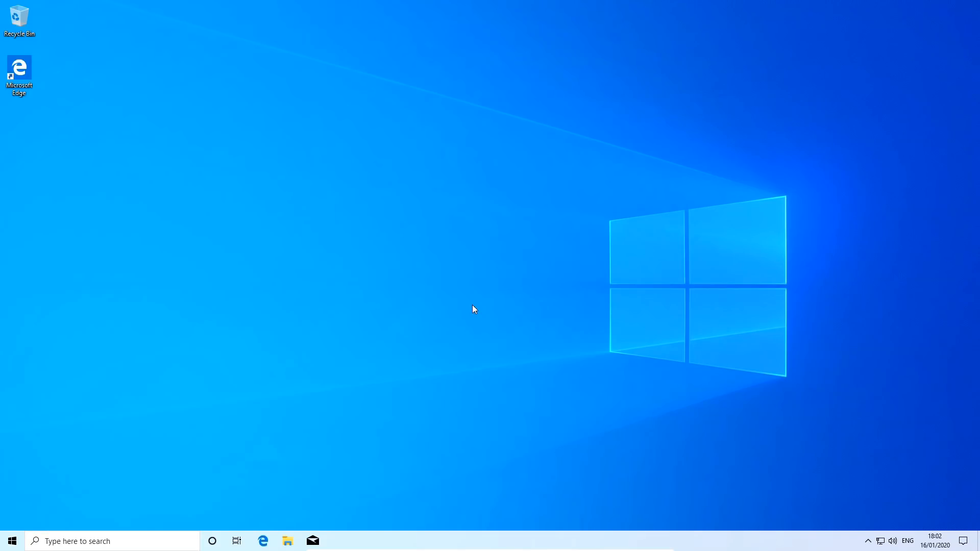
Minimize the full-screen virtual machine to reach the host desktop, and return to it.
{"action": "mouse_move", "coordinate": [412, 550]}
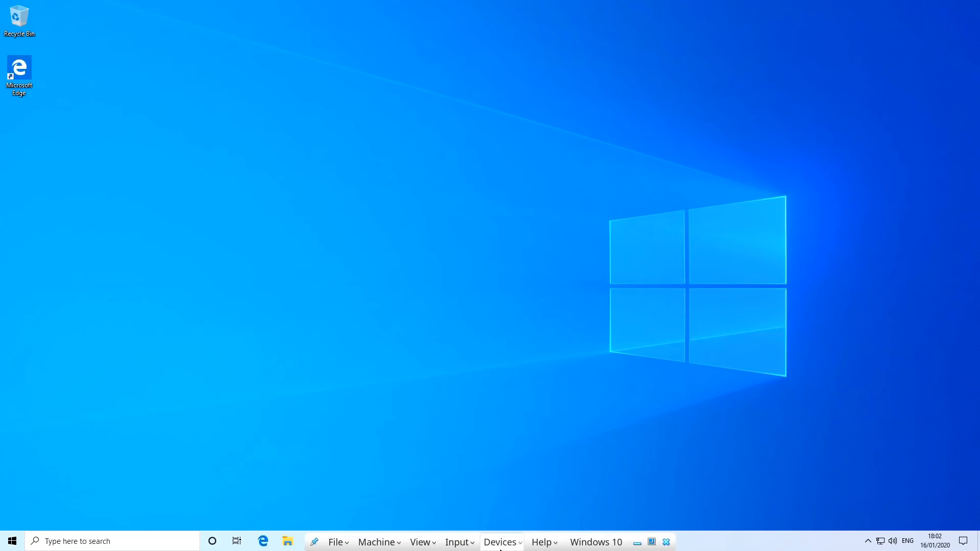
{"action": "left_click", "coordinate": [638, 543]}
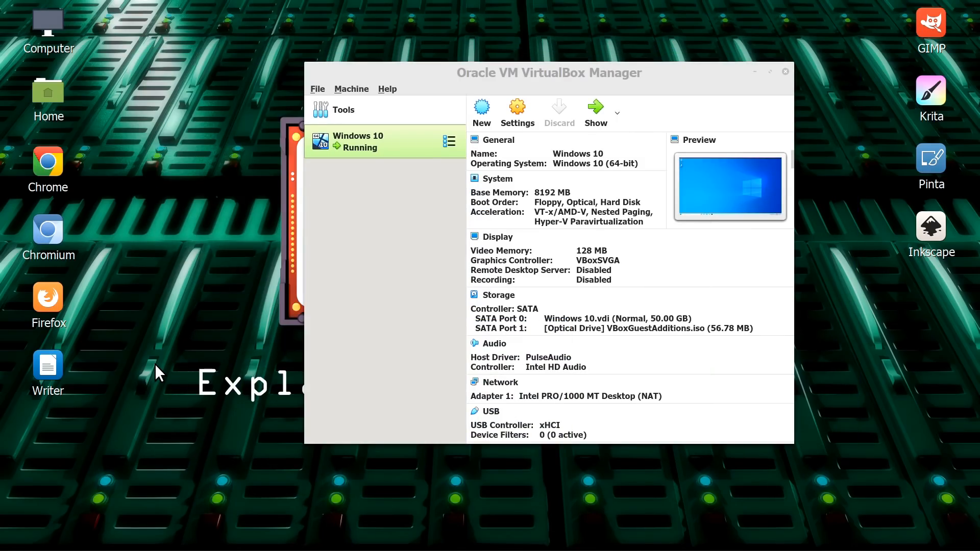
{"action": "mouse_move", "coordinate": [266, 549]}
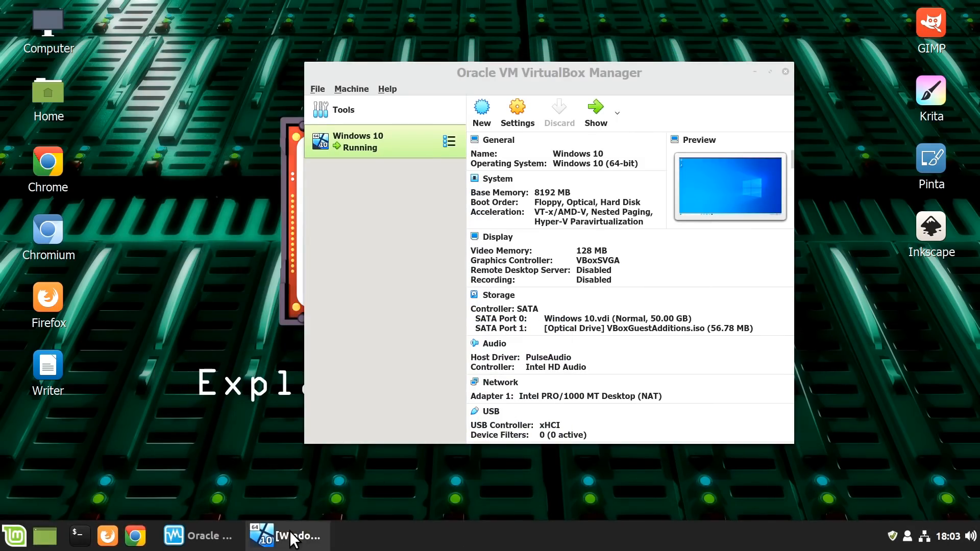
{"action": "left_click", "coordinate": [292, 536]}
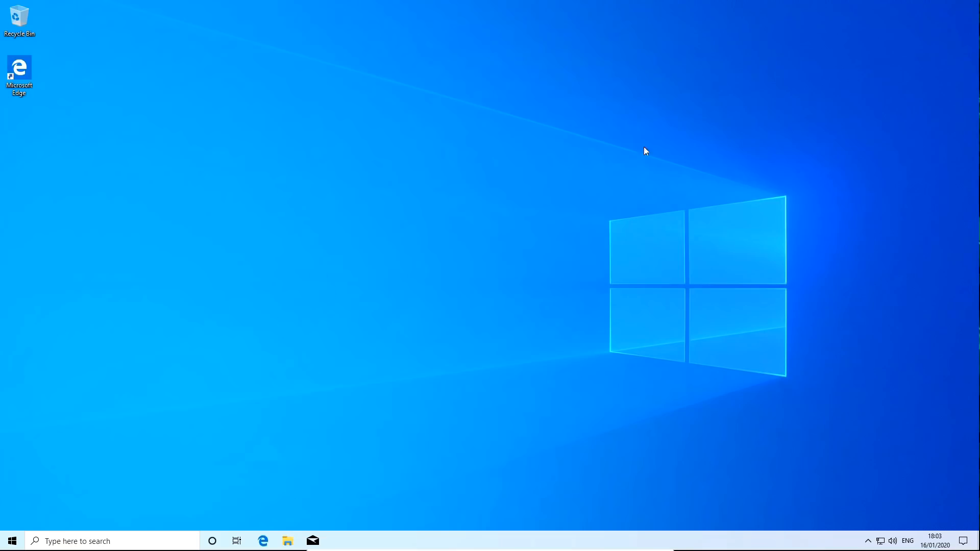
Shut down Windows 10 from within the full-screen virtual machine.
{"action": "left_click", "coordinate": [12, 540]}
{"action": "left_click", "coordinate": [13, 518]}
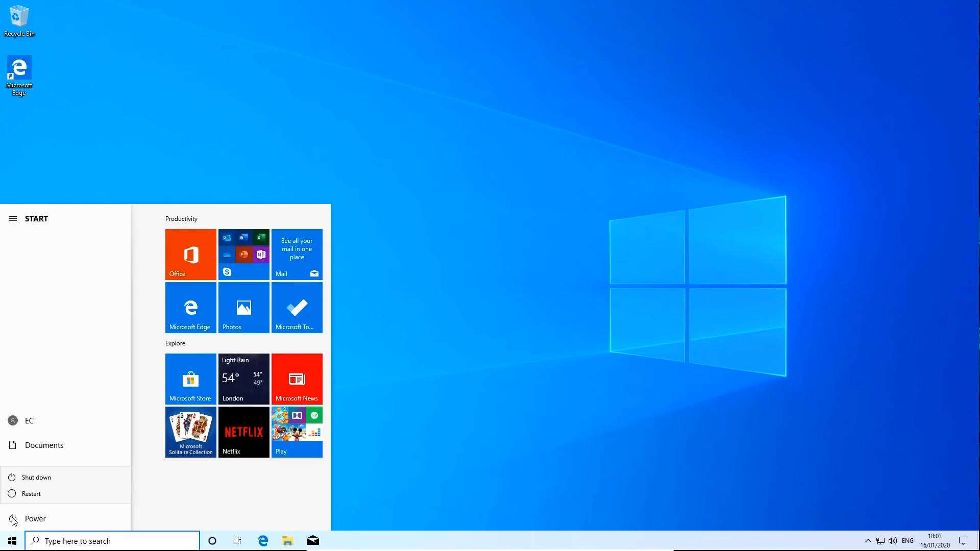
{"action": "left_click", "coordinate": [48, 479]}
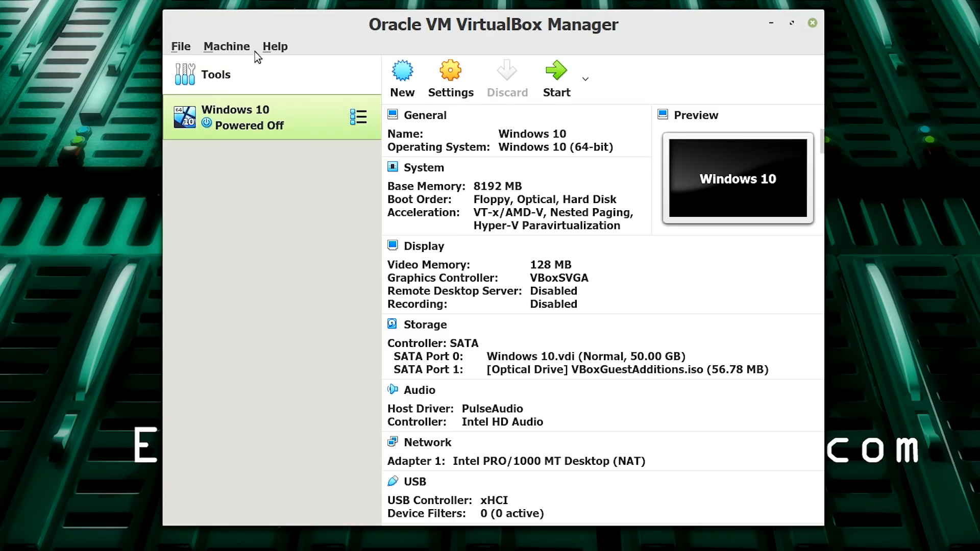
Open the Windows 10 machine's settings and review the System, Display, Storage, Audio, Network and Serial Ports categories.
{"action": "left_click", "coordinate": [228, 47]}
{"action": "left_click", "coordinate": [259, 130]}
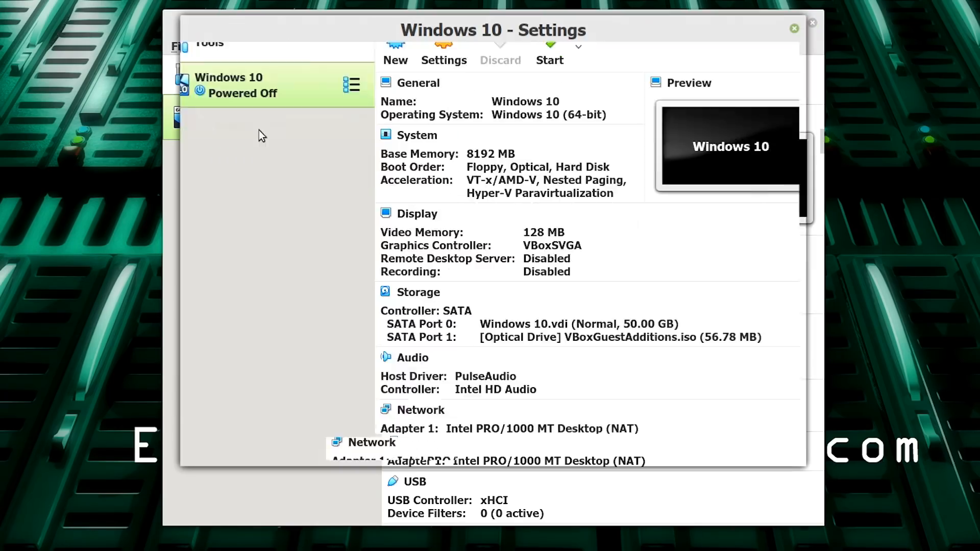
{"action": "left_click", "coordinate": [233, 84]}
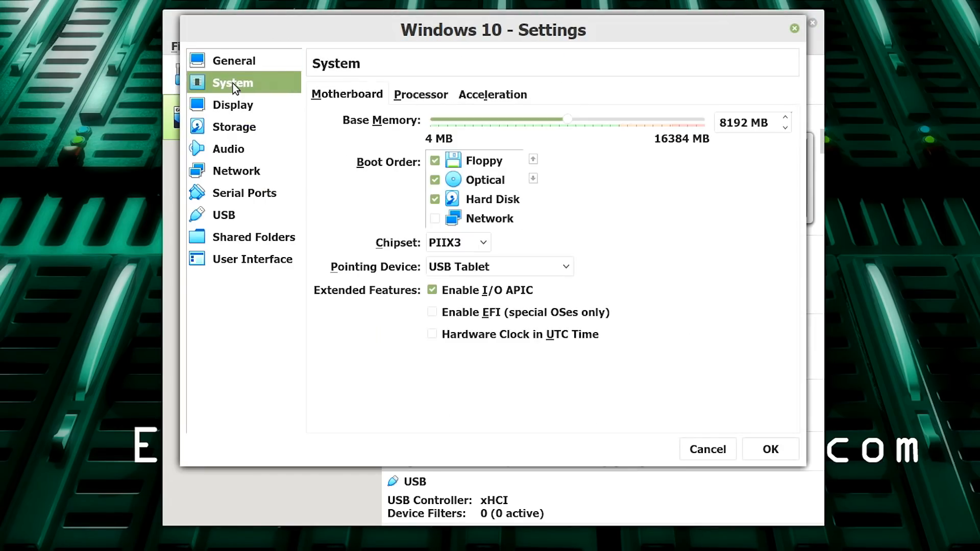
{"action": "left_click", "coordinate": [238, 106]}
{"action": "left_click", "coordinate": [238, 129]}
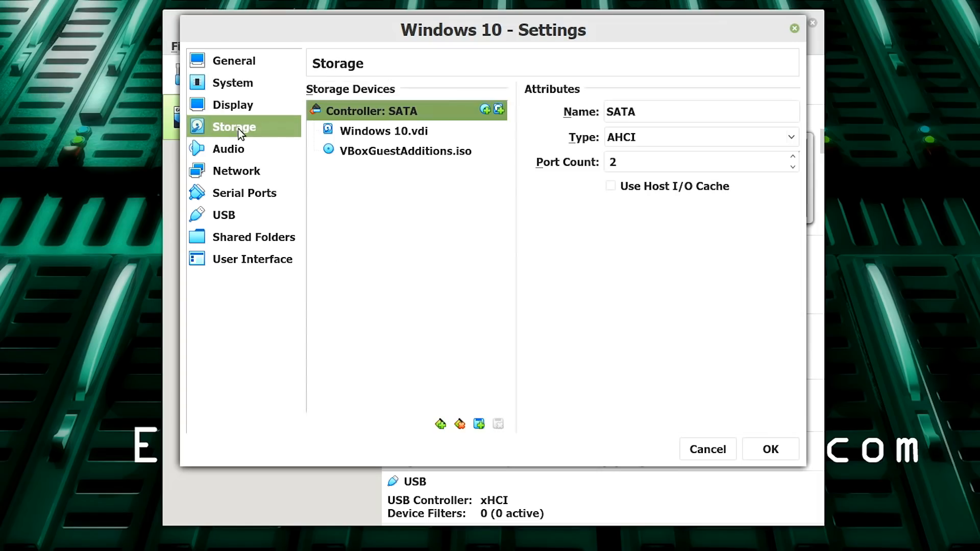
{"action": "left_click", "coordinate": [240, 151]}
{"action": "left_click", "coordinate": [238, 175]}
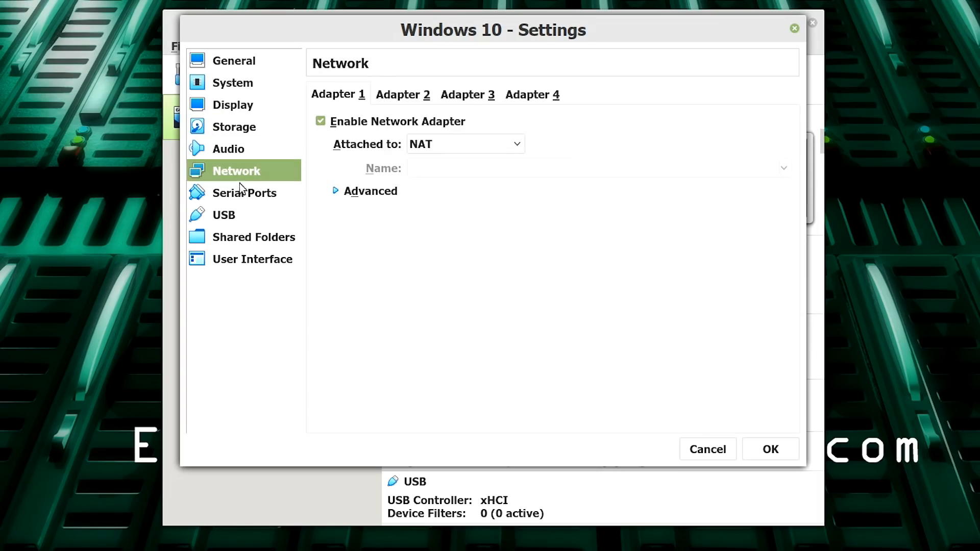
{"action": "left_click", "coordinate": [243, 194]}
Set the Shared Clipboard to Bidirectional in the advanced general settings of the virtual machine.
{"action": "left_click", "coordinate": [226, 60]}
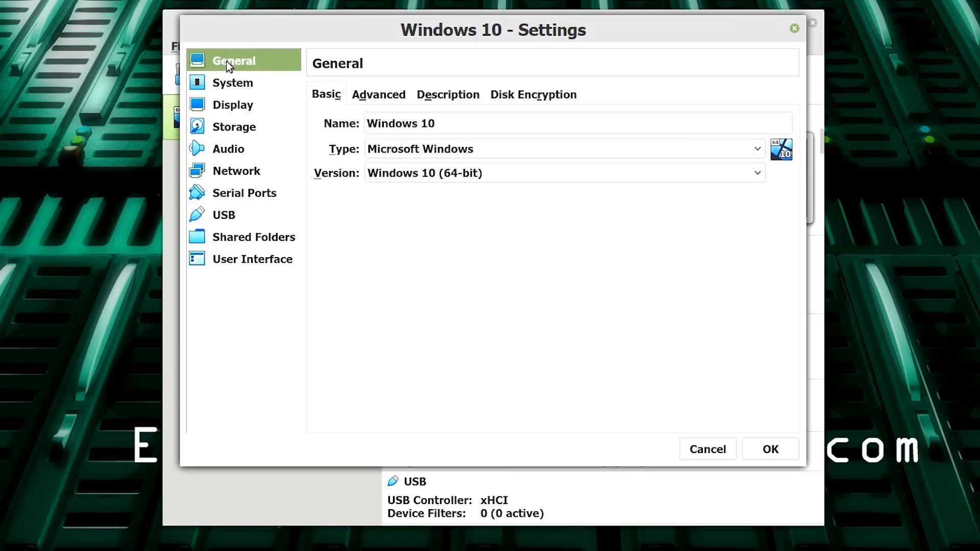
{"action": "left_click", "coordinate": [400, 96]}
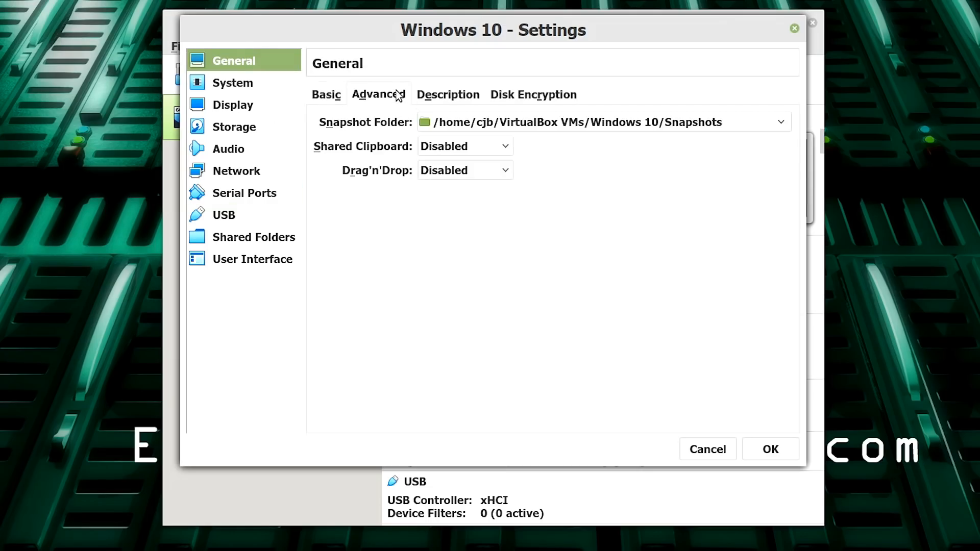
{"action": "left_click", "coordinate": [492, 146]}
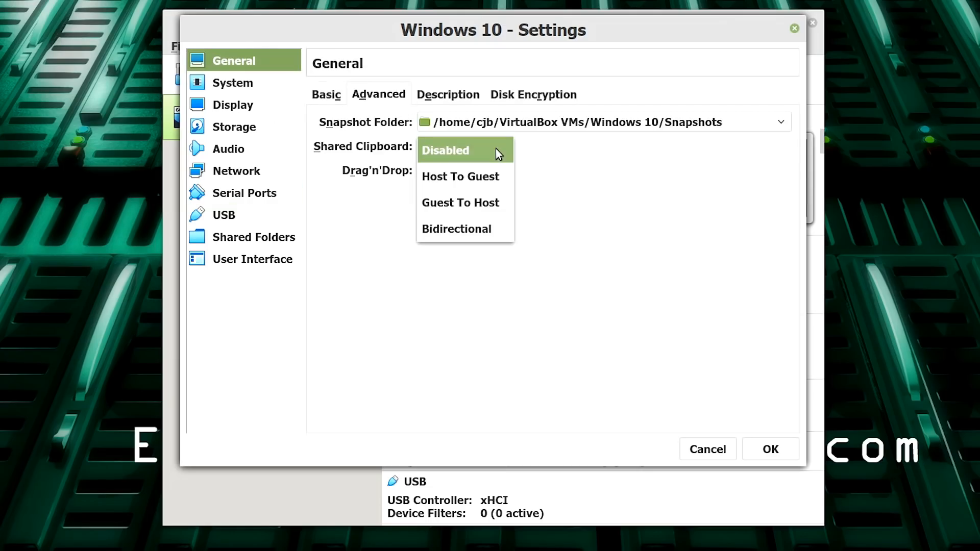
{"action": "left_click", "coordinate": [475, 227]}
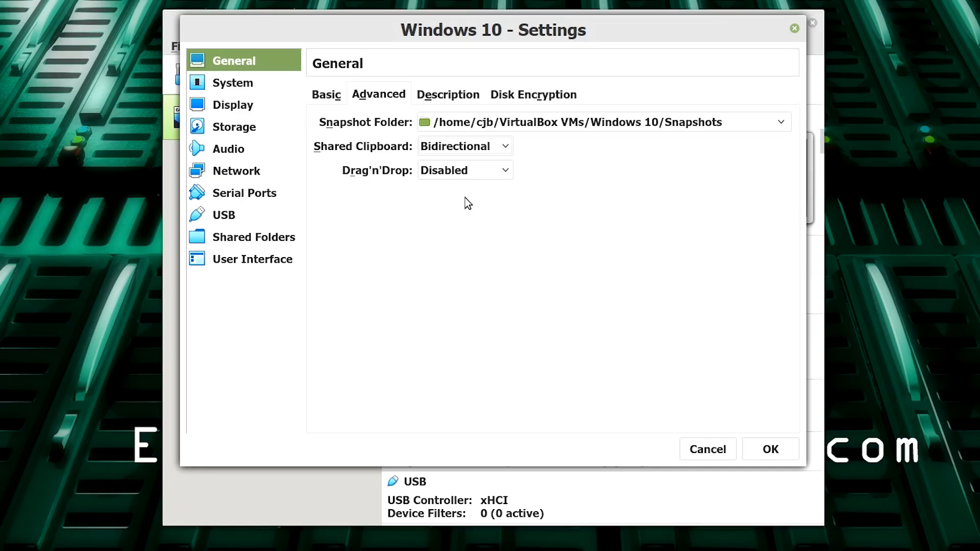
Start a new shared folder for the machine, enlarge its dialog and choose the host's home Documents folder as its path.
{"action": "left_click", "coordinate": [280, 237]}
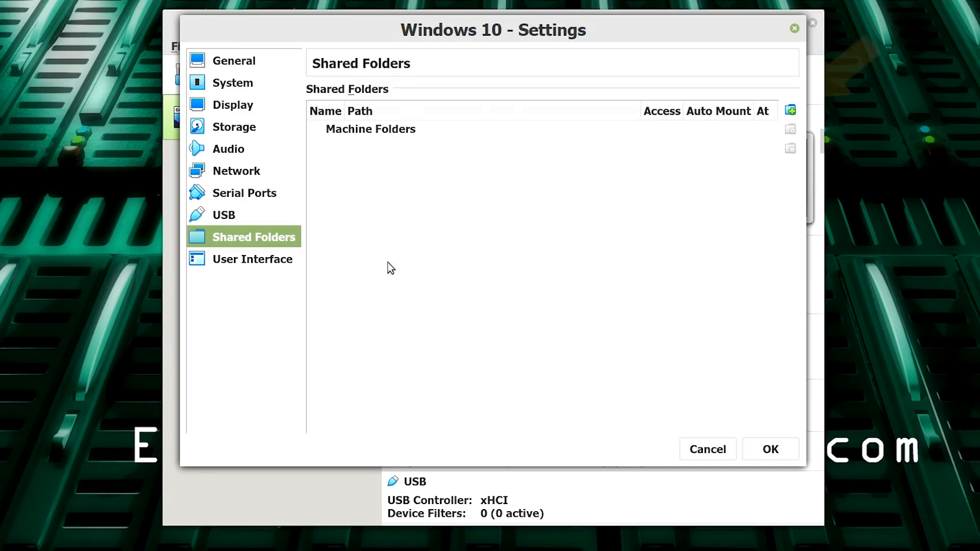
{"action": "left_click", "coordinate": [791, 111]}
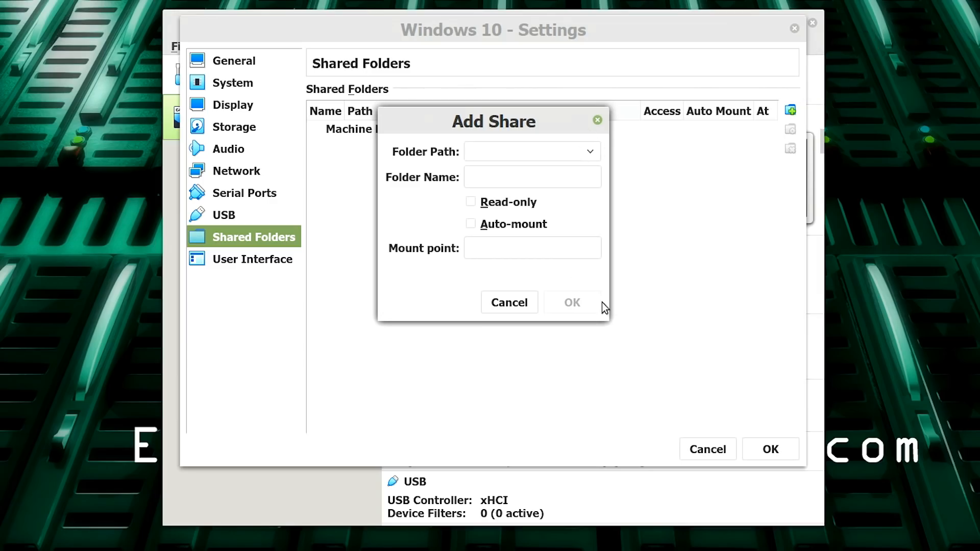
{"action": "left_click_drag", "start_coordinate": [608, 320], "coordinate": [760, 415]}
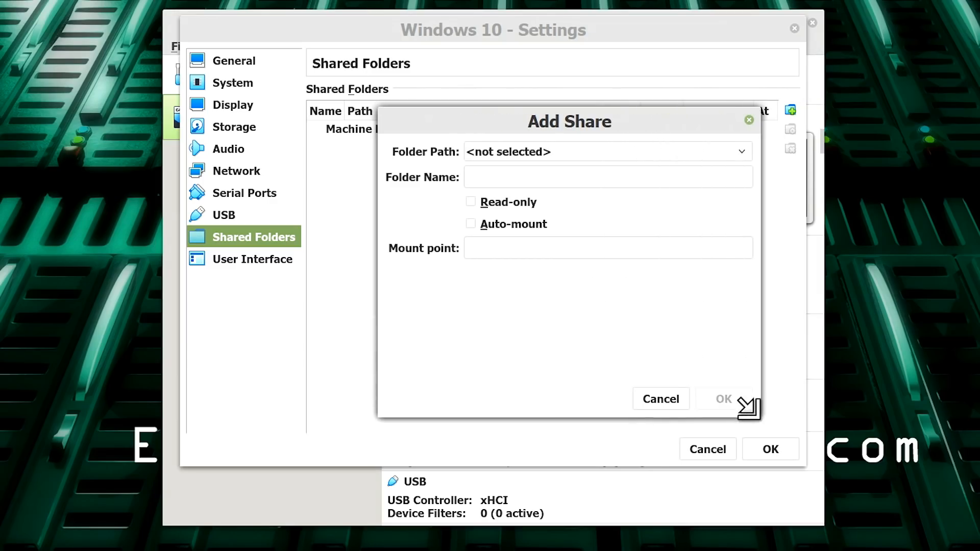
{"action": "left_click", "coordinate": [740, 153]}
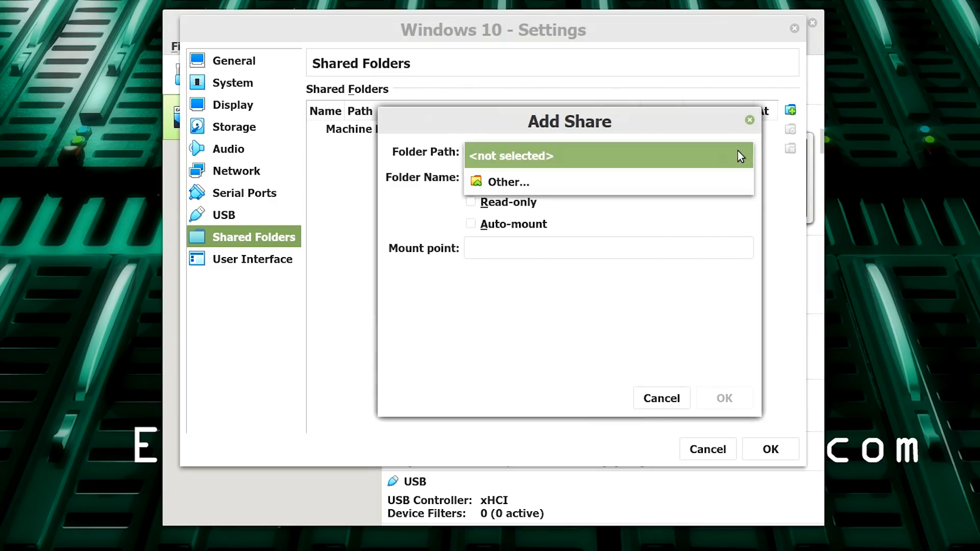
{"action": "left_click", "coordinate": [516, 179]}
{"action": "left_click", "coordinate": [509, 178]}
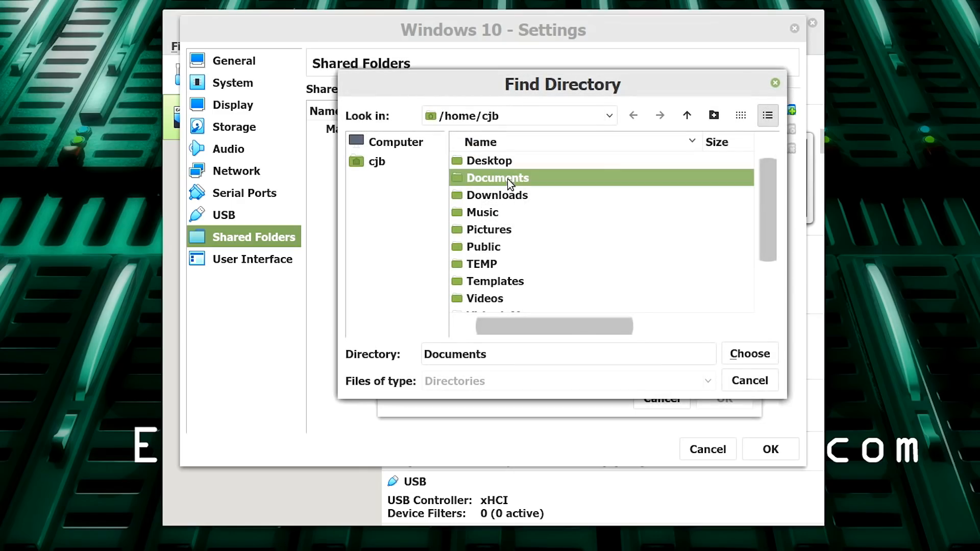
{"action": "left_click", "coordinate": [747, 354]}
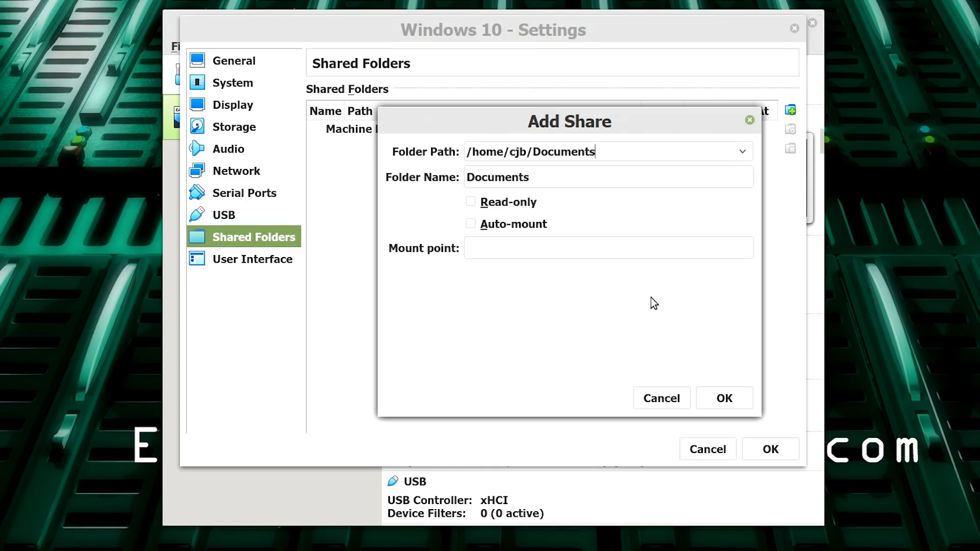
Enable Auto-mount for the Documents share with the mount point z:, and save the share and the machine settings.
{"action": "left_click", "coordinate": [471, 225]}
{"action": "left_click", "coordinate": [495, 246]}
{"action": "type", "text": "z:"}
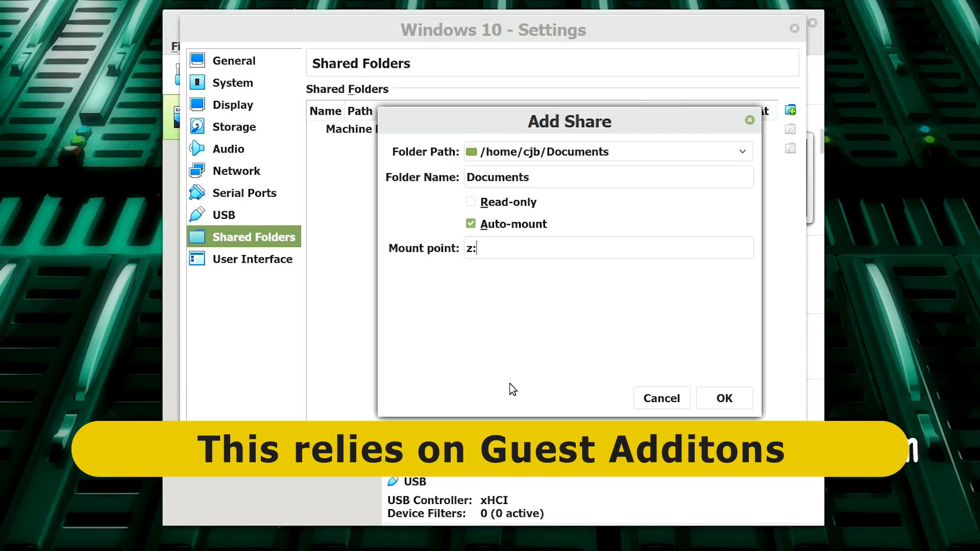
{"action": "left_click", "coordinate": [725, 399]}
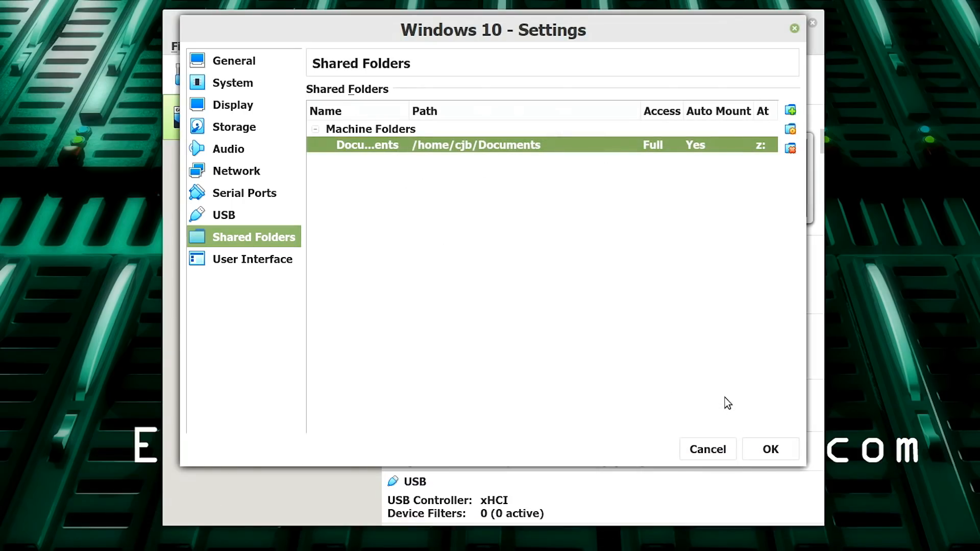
{"action": "left_click", "coordinate": [779, 455]}
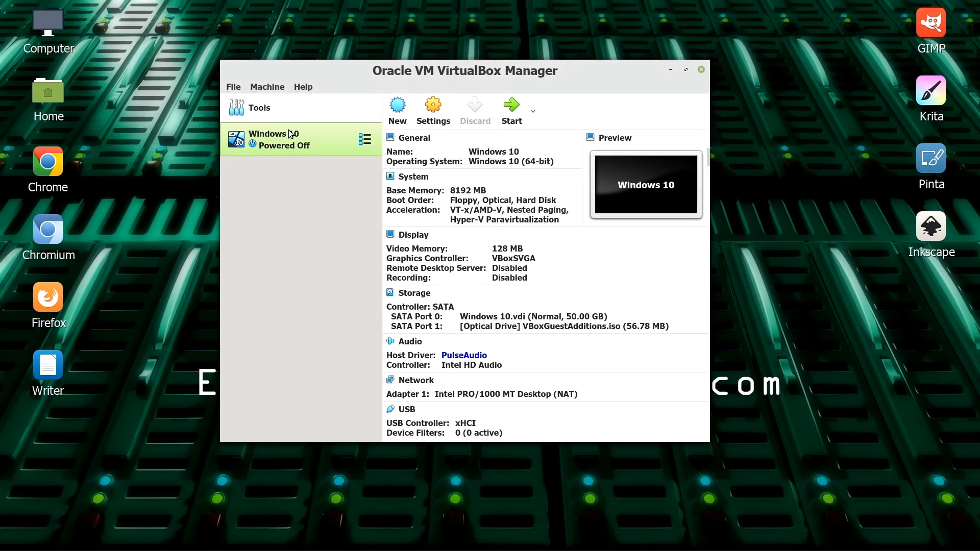
Start the Windows 10 virtual machine and permanently dismiss the keyboard capture and mouse integration messages.
{"action": "double_click", "coordinate": [287, 132]}
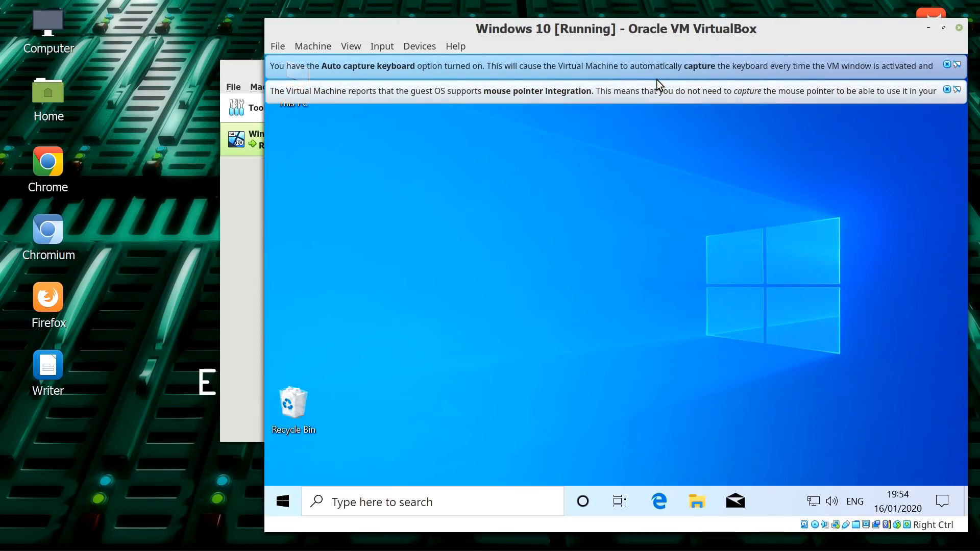
{"action": "left_click", "coordinate": [959, 90]}
{"action": "left_click", "coordinate": [958, 64]}
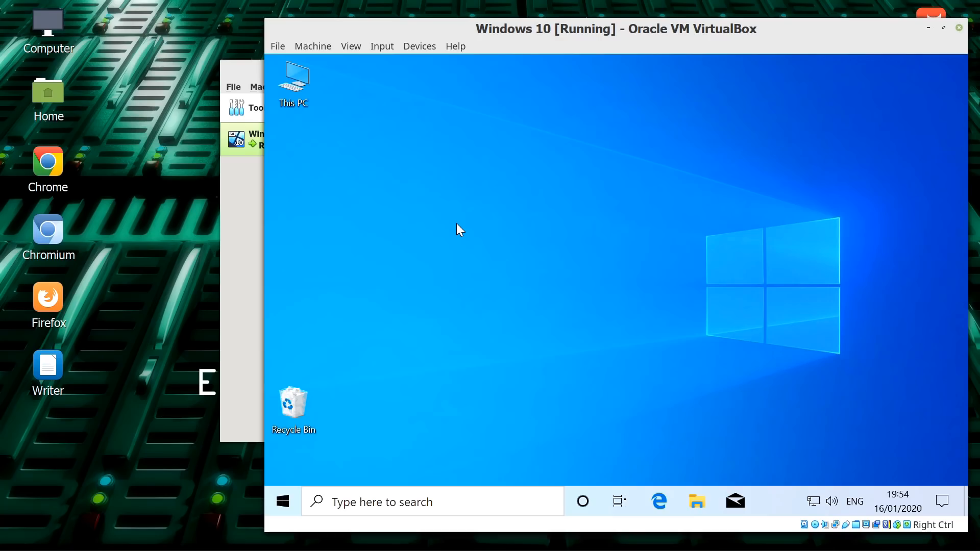
{"action": "left_click", "coordinate": [350, 47]}
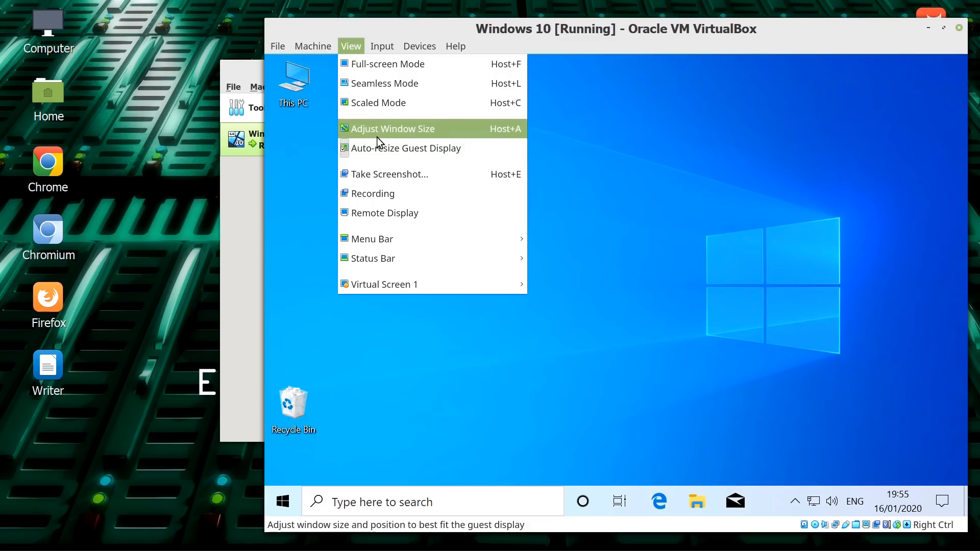
{"action": "left_click", "coordinate": [590, 210]}
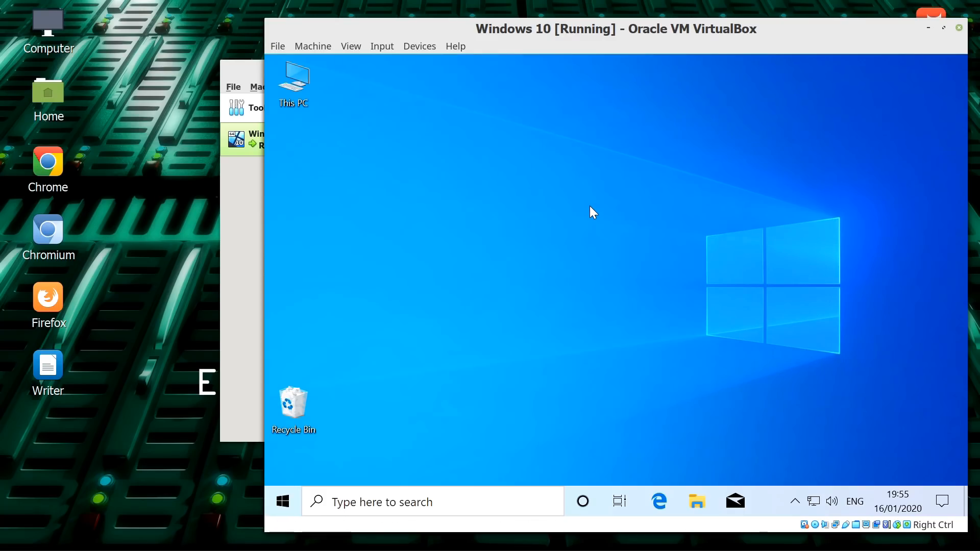
Browse to the shared Documents (Z:) network drive in This PC and open the Office Open XML file Sample_Word_Doc.
{"action": "double_click", "coordinate": [299, 91]}
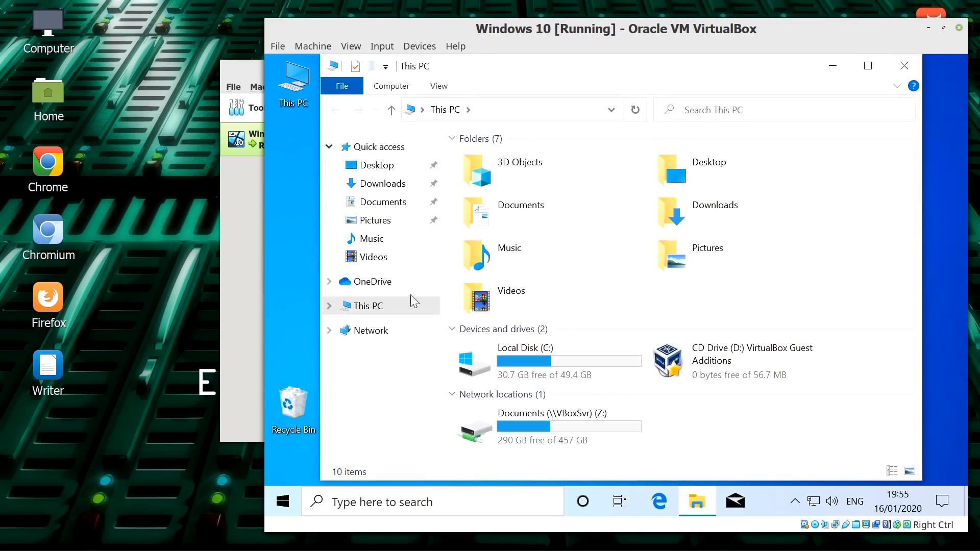
{"action": "double_click", "coordinate": [536, 422]}
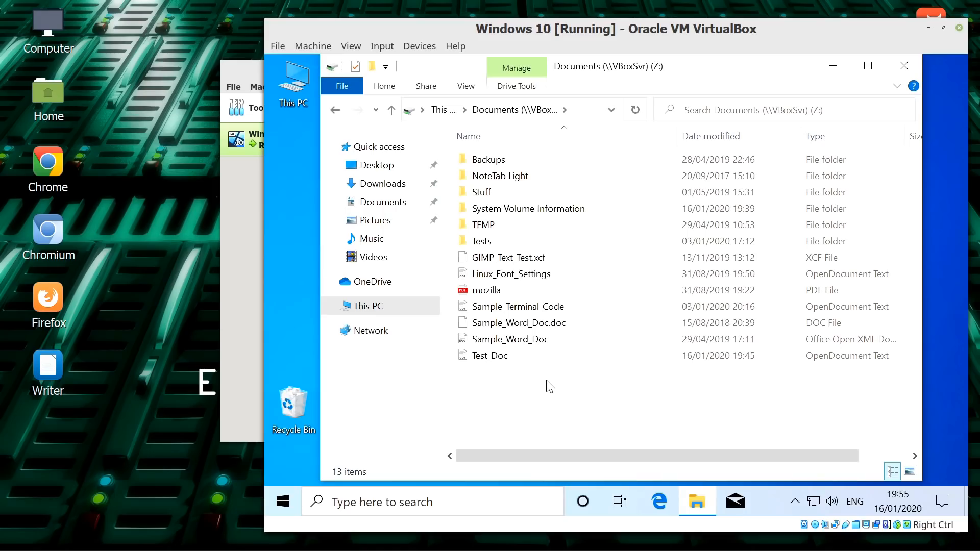
{"action": "double_click", "coordinate": [533, 341]}
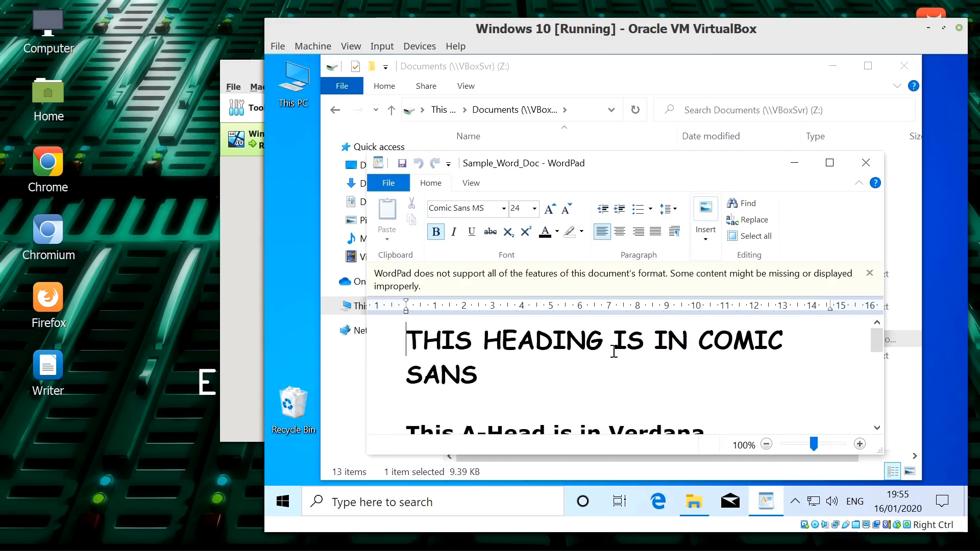
Copy the passage from "body text is in Arial" through "But" in the Arial body paragraph of Sample_Word_Doc.
{"action": "left_click_drag", "start_coordinate": [874, 339], "coordinate": [865, 372]}
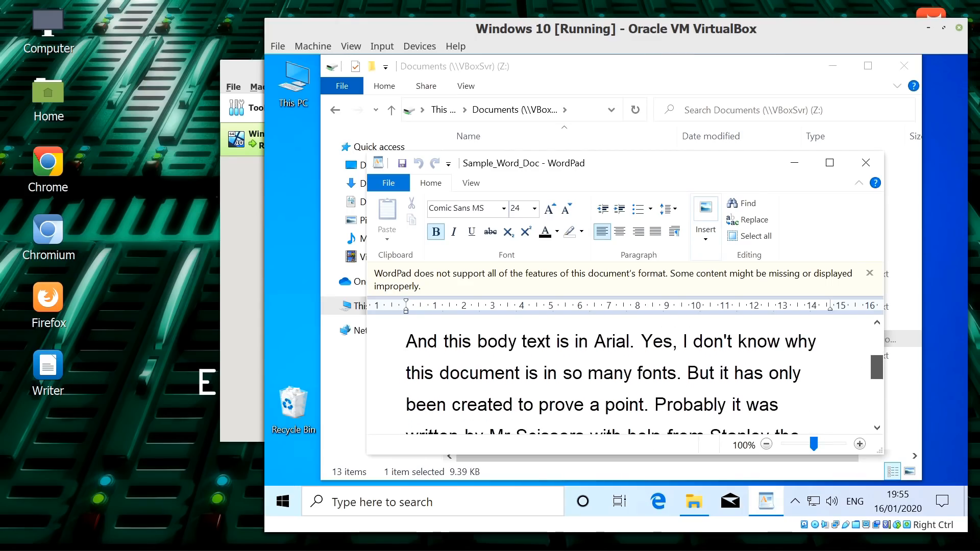
{"action": "left_click_drag", "start_coordinate": [719, 372], "coordinate": [499, 346]}
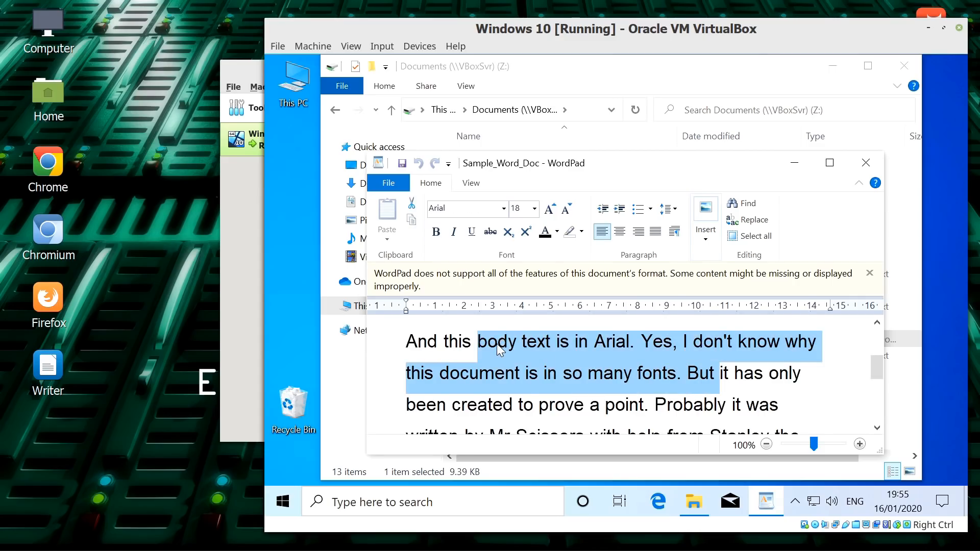
{"action": "right_click", "coordinate": [499, 345]}
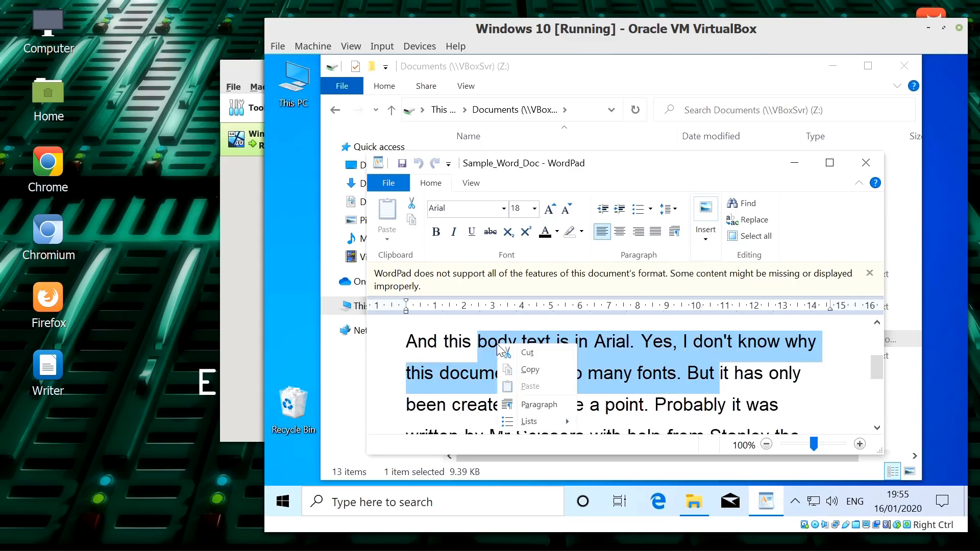
{"action": "left_click", "coordinate": [526, 370]}
Switch to Test_Doc.odt in LibreOffice Writer and paste the copied passage on a new line below the existing text.
{"action": "mouse_move", "coordinate": [74, 546]}
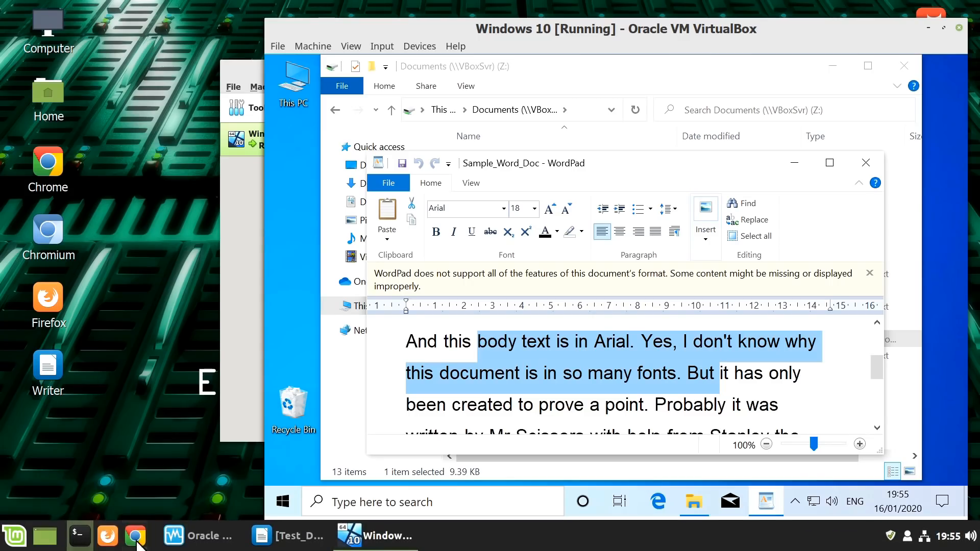
{"action": "left_click", "coordinate": [285, 546]}
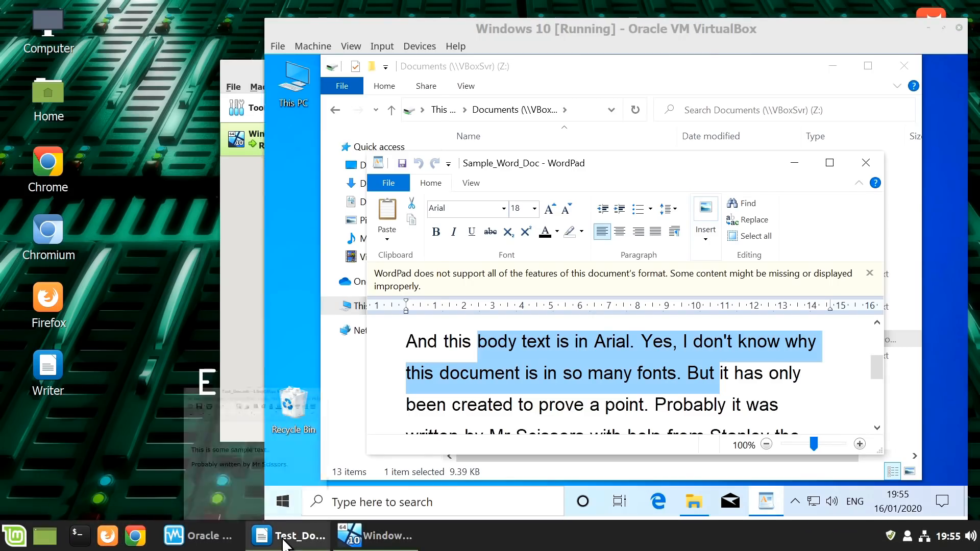
{"action": "left_click", "coordinate": [337, 246]}
{"action": "key", "text": "Return"}
{"action": "right_click", "coordinate": [54, 282]}
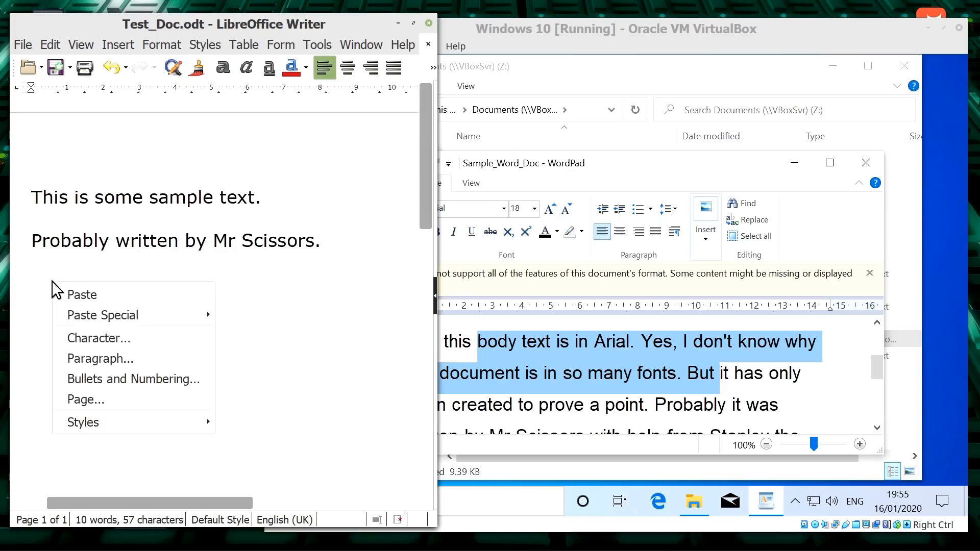
{"action": "left_click", "coordinate": [77, 293]}
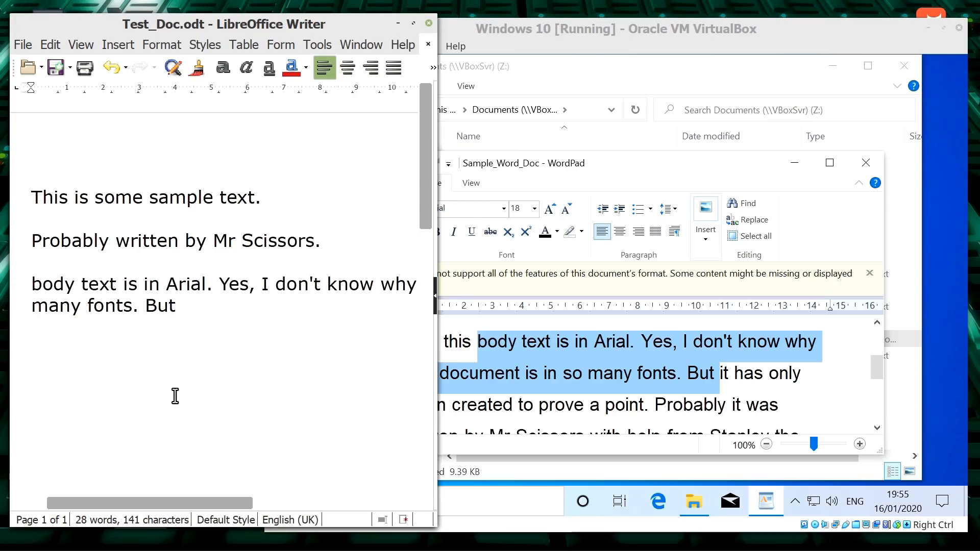
Copy the first two sample sentences of Test_Doc.odt and paste them before "But it has only" in the virtual machine's WordPad document.
{"action": "left_click_drag", "start_coordinate": [322, 240], "coordinate": [30, 197]}
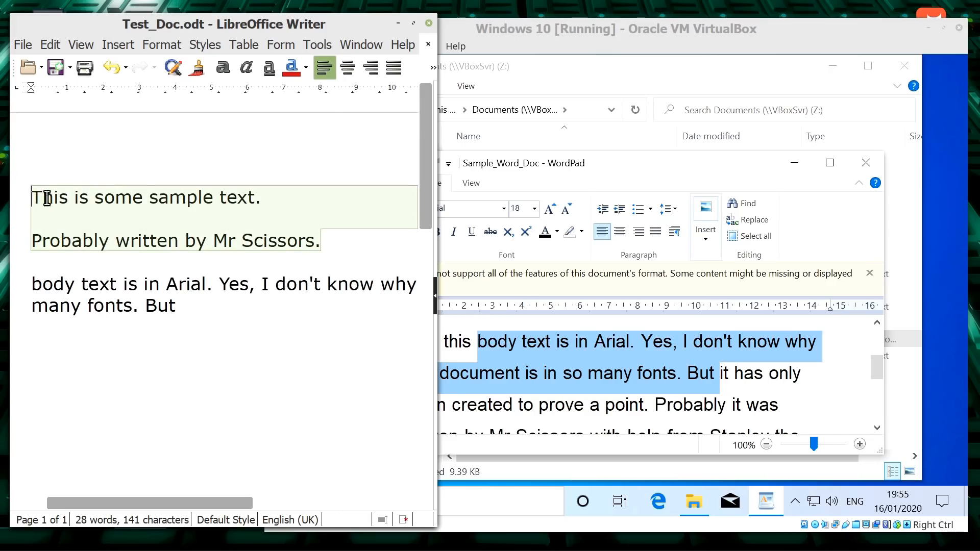
{"action": "right_click", "coordinate": [81, 201]}
{"action": "left_click", "coordinate": [97, 237]}
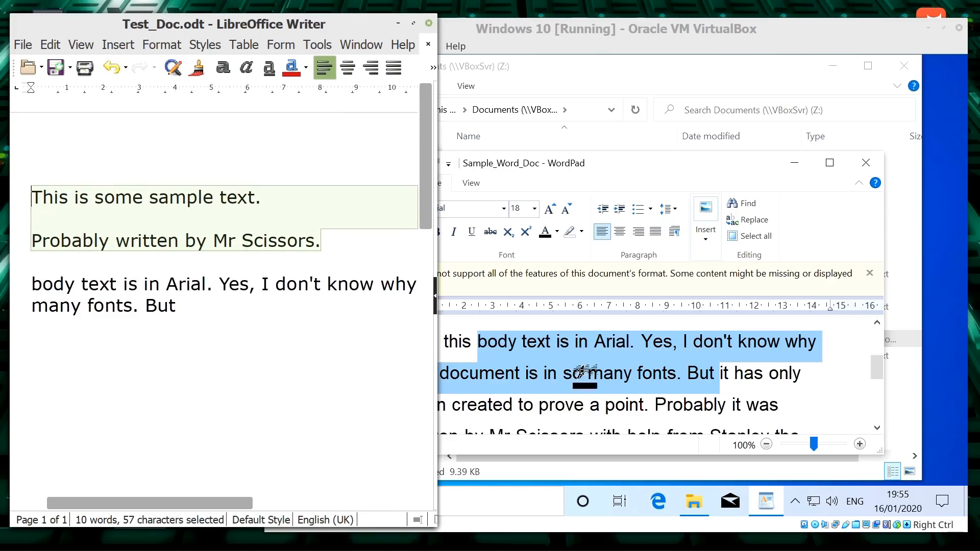
{"action": "left_click", "coordinate": [688, 374]}
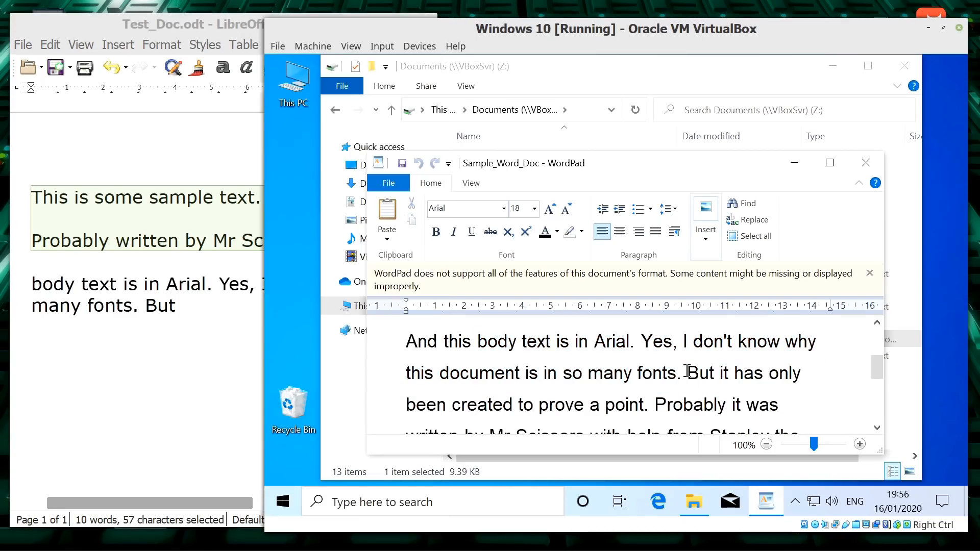
{"action": "right_click", "coordinate": [688, 371]}
{"action": "left_click", "coordinate": [715, 416]}
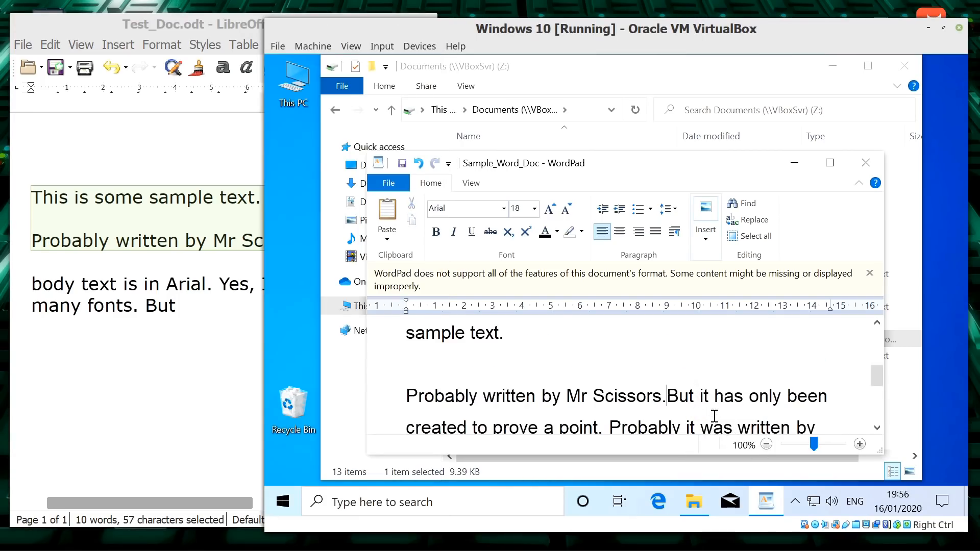
{"action": "left_click", "coordinate": [583, 346]}
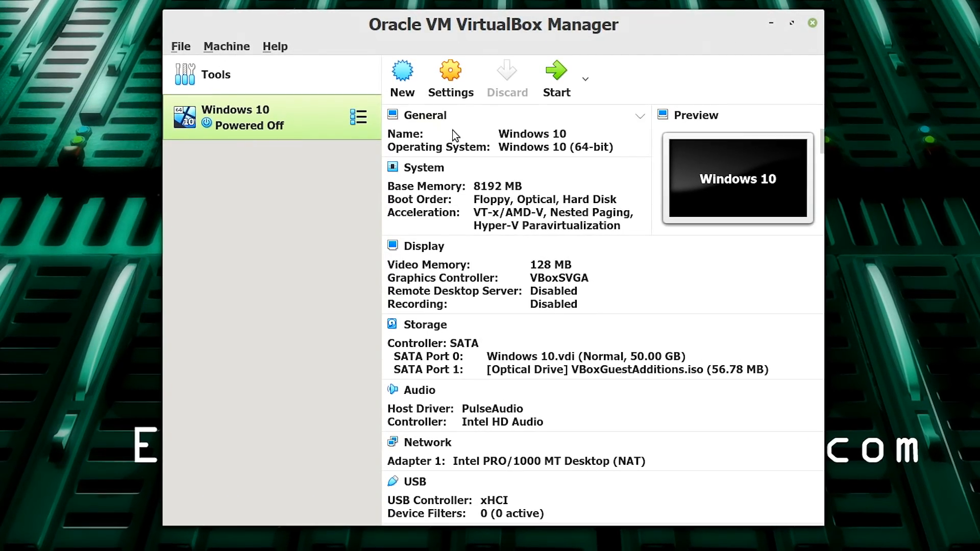
Try adding an empty USB device filter in the Windows 10 machine's settings, then remove it and cancel the settings.
{"action": "left_click", "coordinate": [457, 79]}
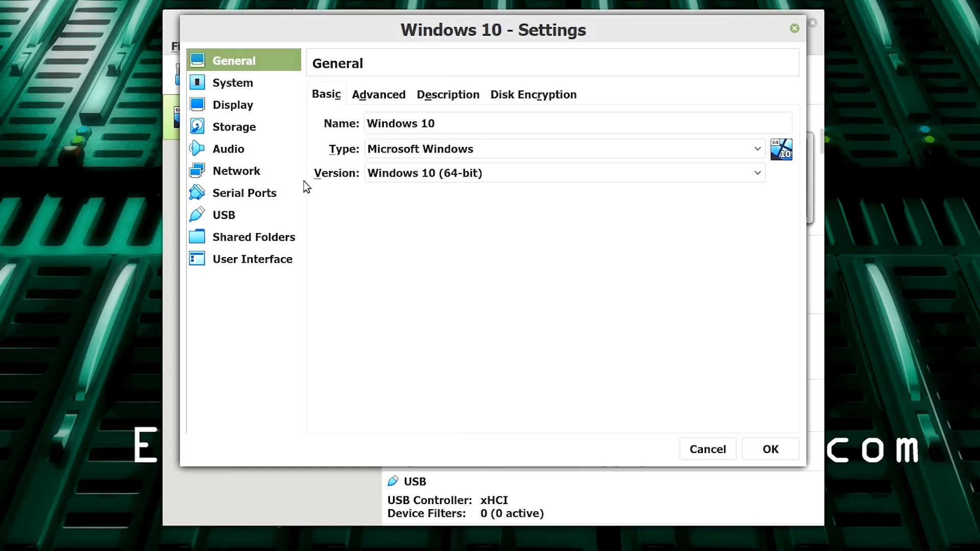
{"action": "left_click", "coordinate": [221, 217]}
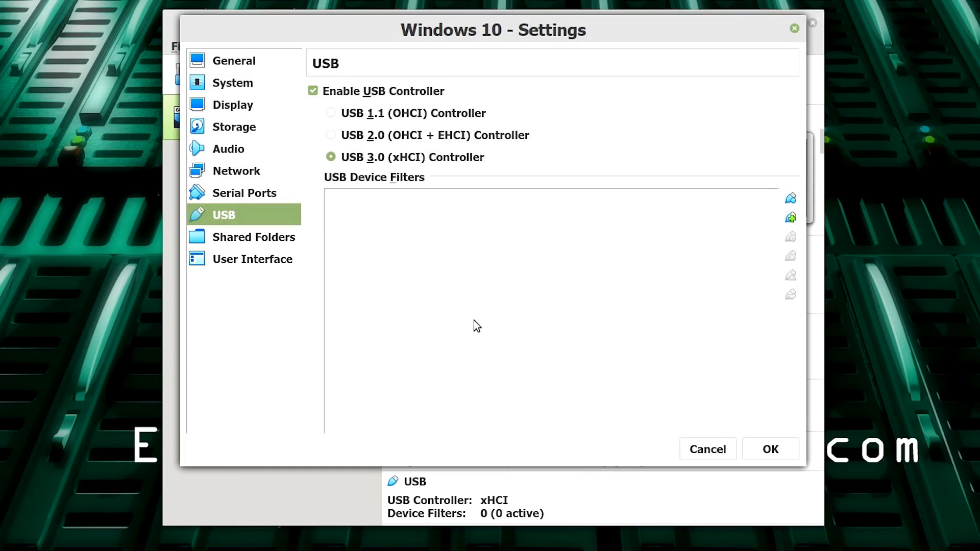
{"action": "mouse_move", "coordinate": [473, 317]}
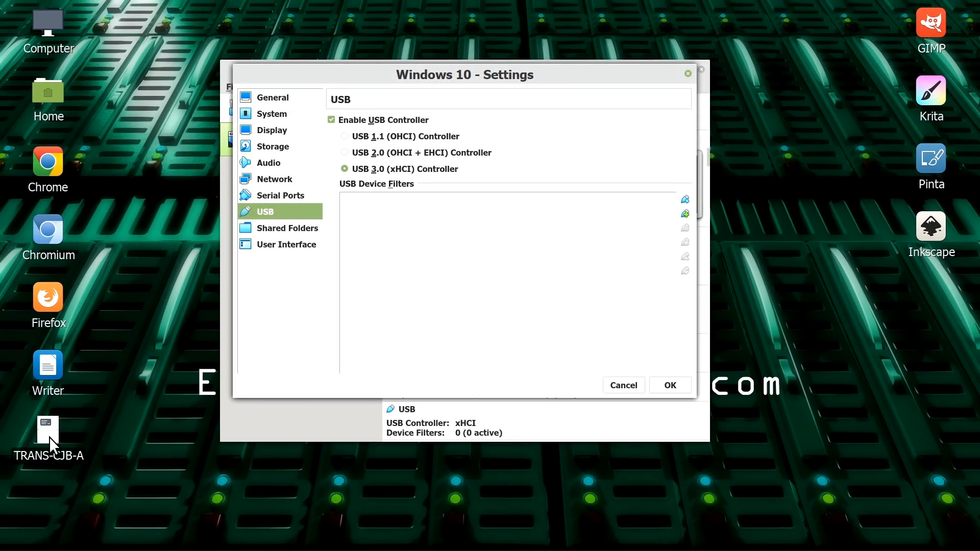
{"action": "left_click", "coordinate": [685, 200]}
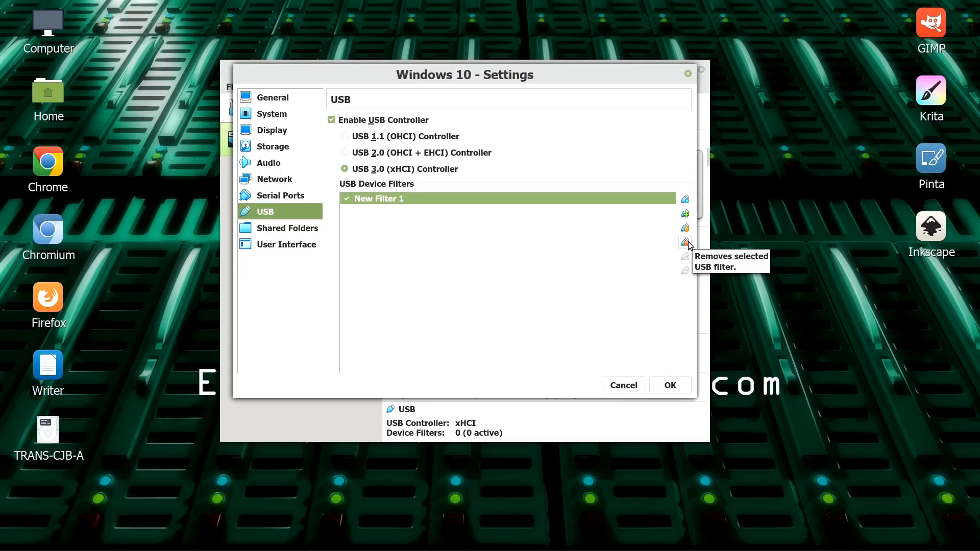
{"action": "left_click", "coordinate": [686, 242]}
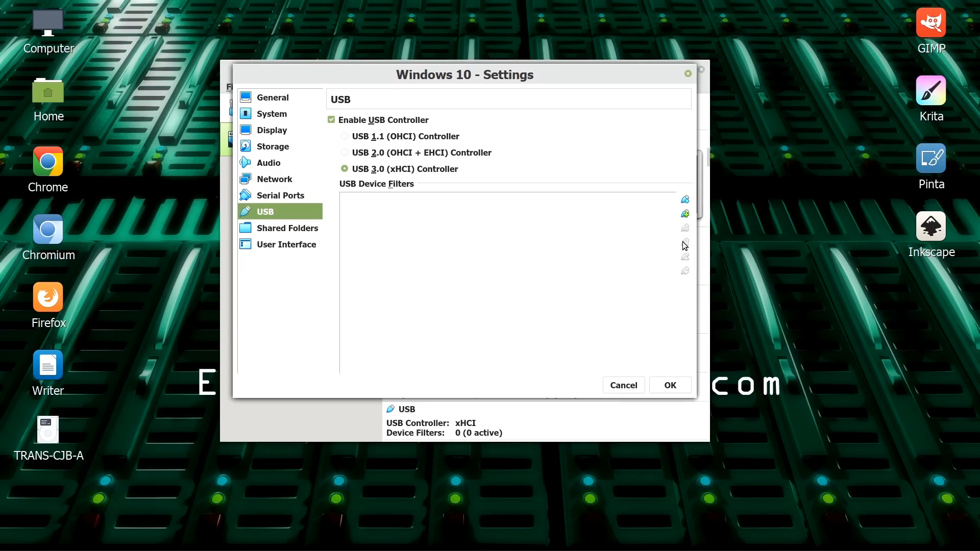
{"action": "left_click", "coordinate": [623, 385]}
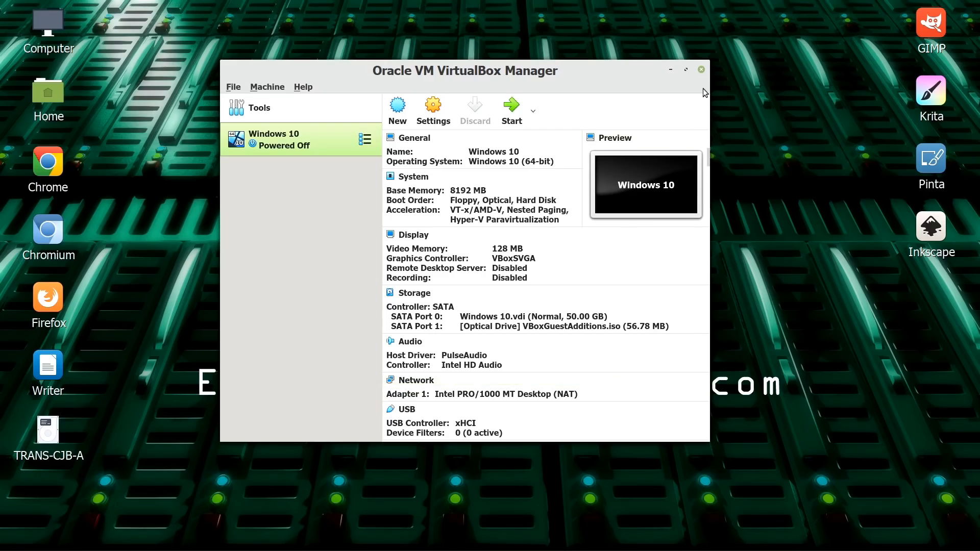
Close VirtualBox Manager and run sudo usermod -aG vboxusers followed by the account's user name in the host terminal.
{"action": "left_click", "coordinate": [700, 69]}
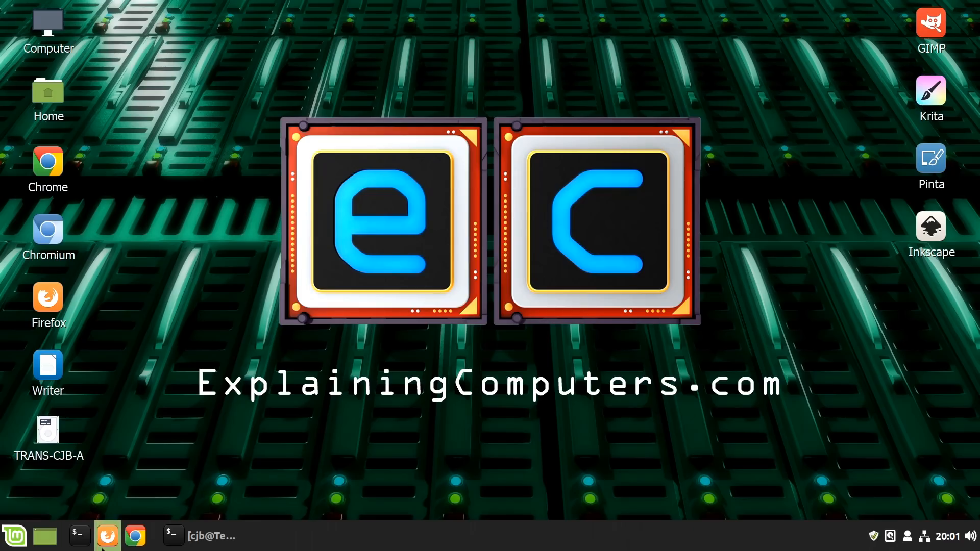
{"action": "left_click", "coordinate": [185, 537]}
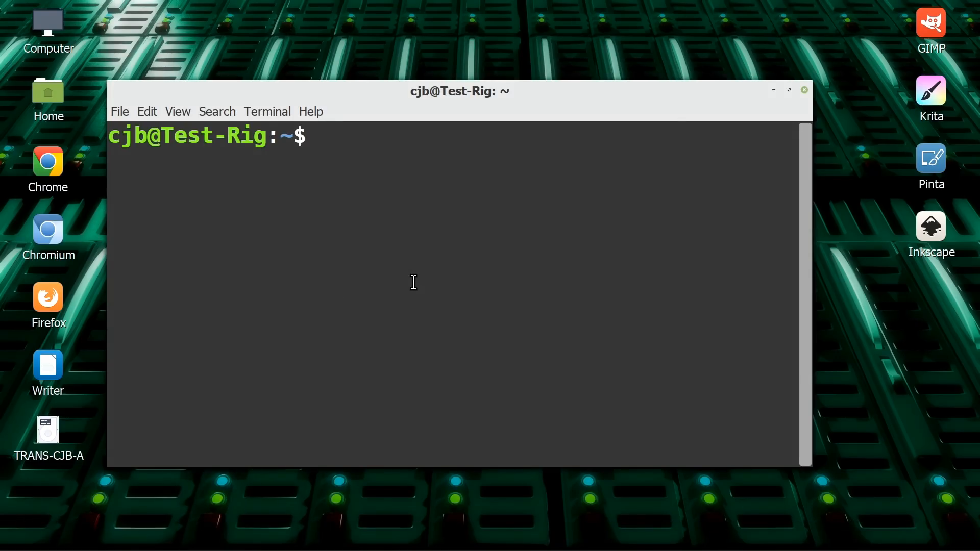
{"action": "type", "text": "sud"}
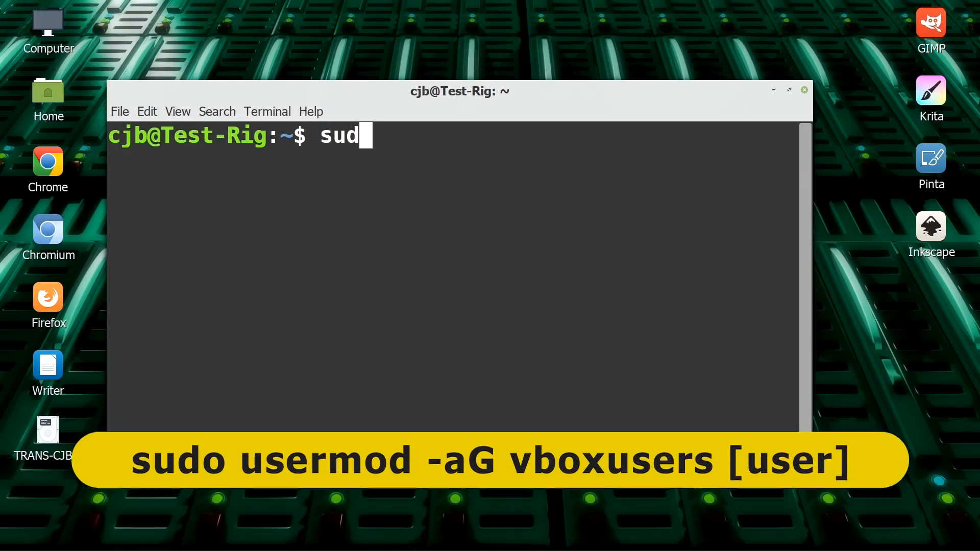
{"action": "type", "text": "o usermod"}
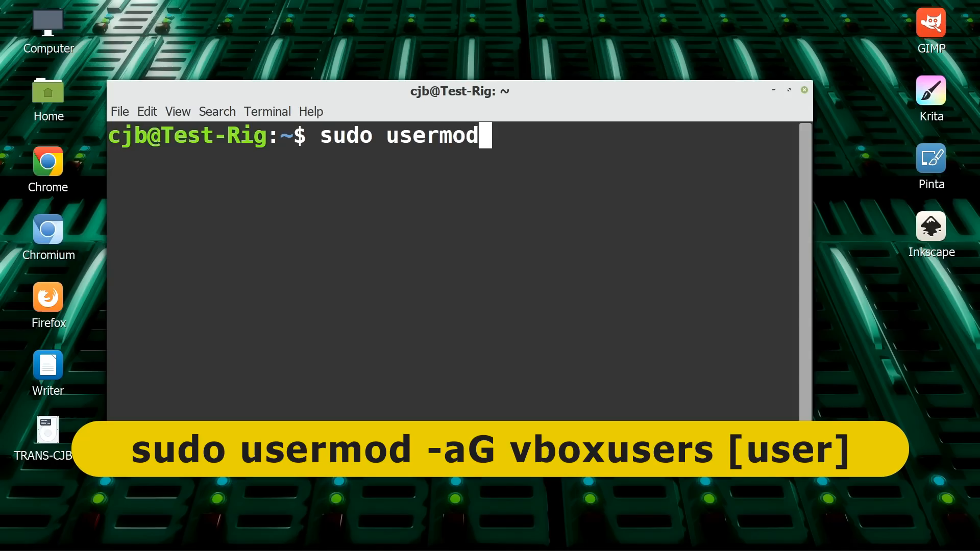
{"action": "type", "text": " -a"}
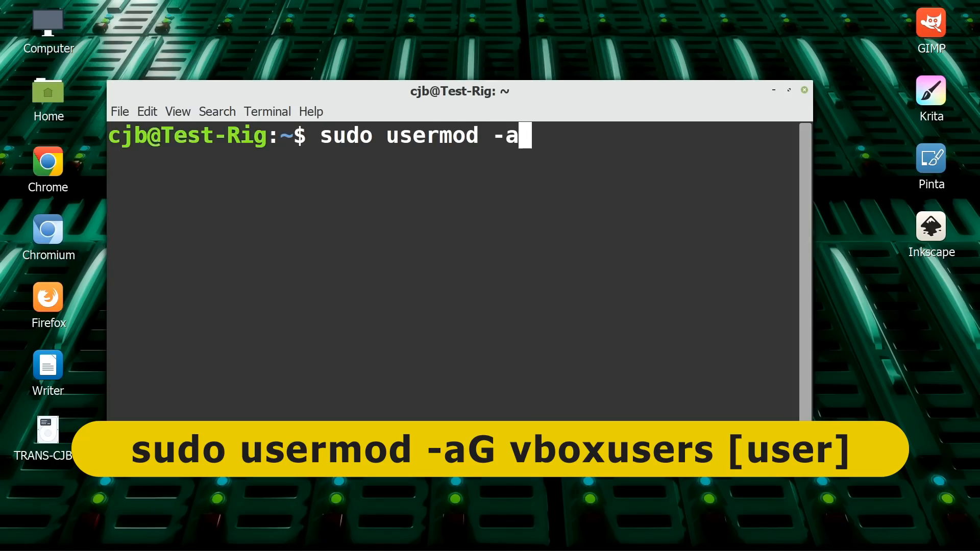
{"action": "type", "text": "G "}
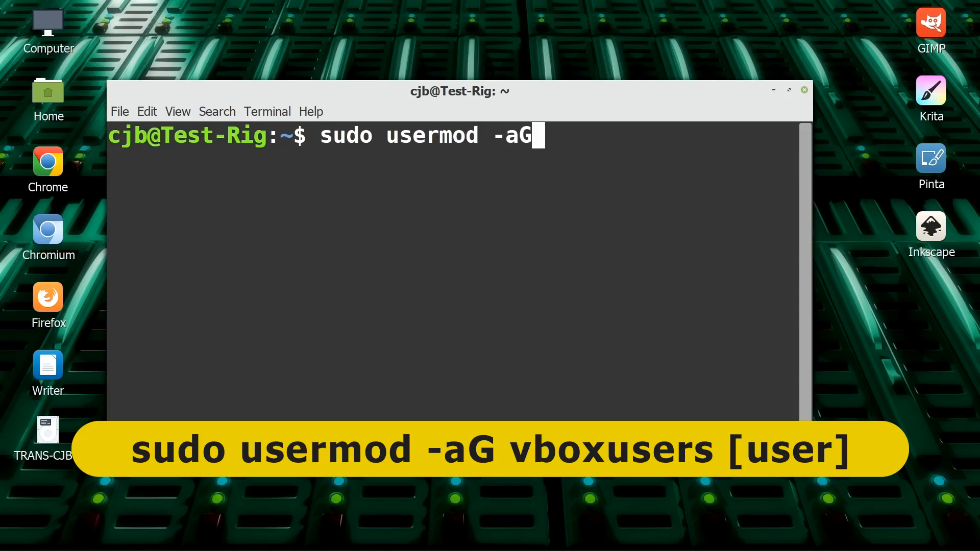
{"action": "type", "text": "v"}
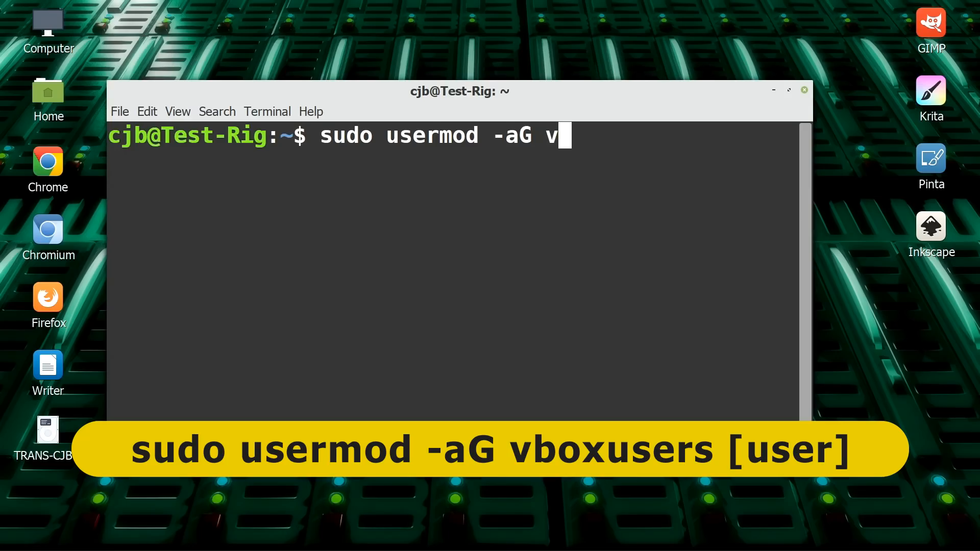
{"action": "type", "text": "boxusers"}
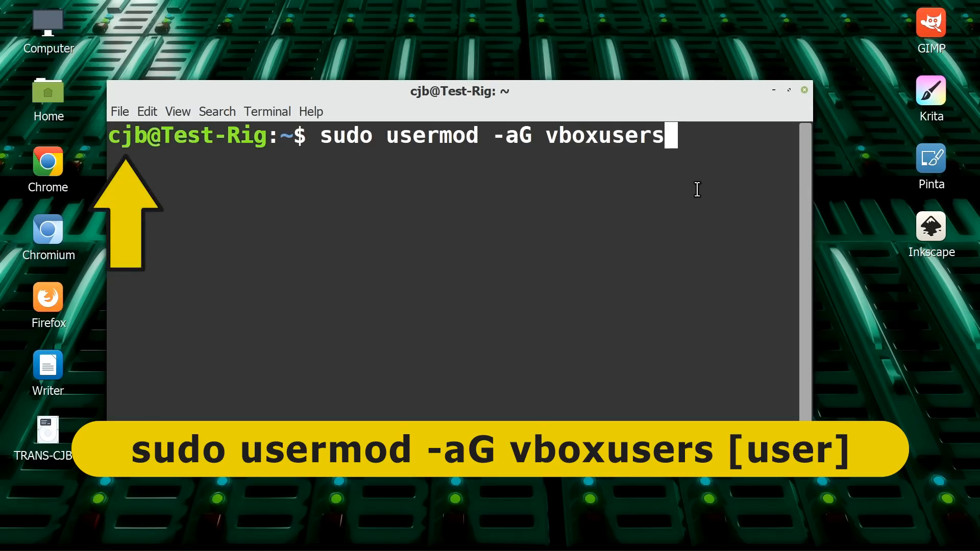
{"action": "type", "text": "cjb"}
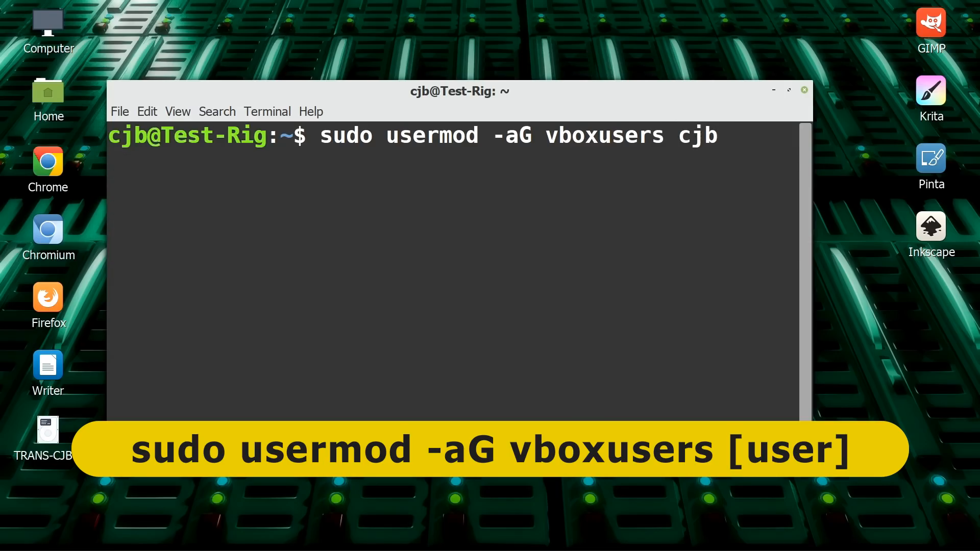
{"action": "key", "text": "Return"}
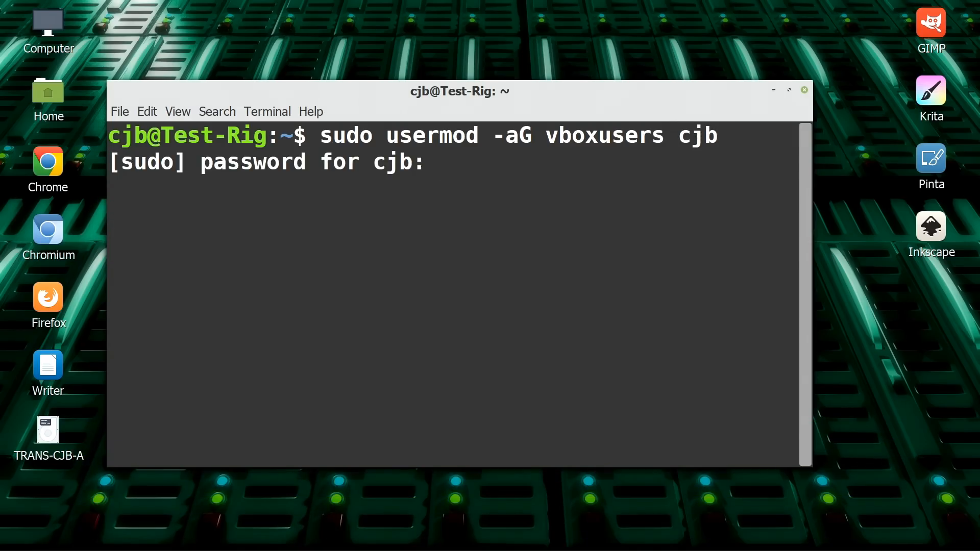
Enter the account's sudo password to authorise the group change.
{"action": "type", "text": "******"}
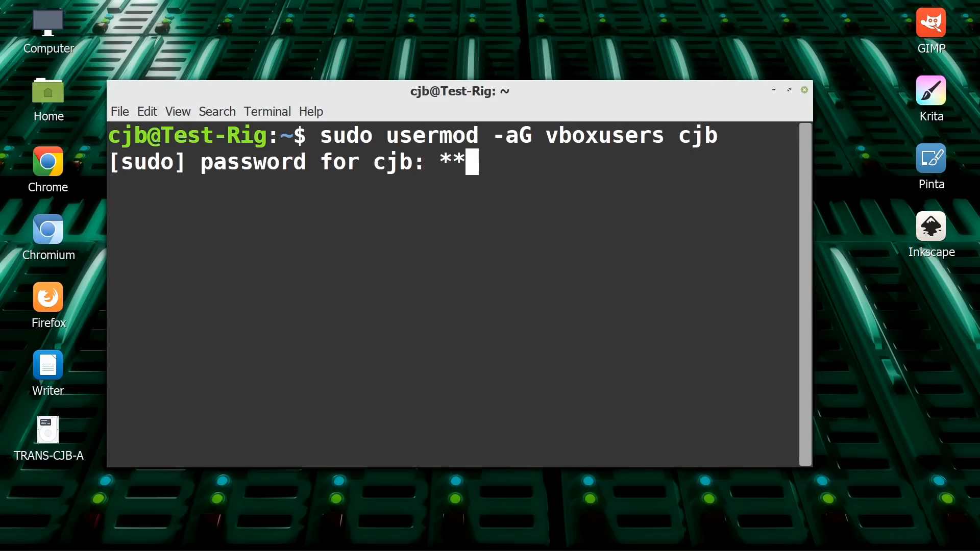
{"action": "type", "text": "***"}
{"action": "key", "text": "Return"}
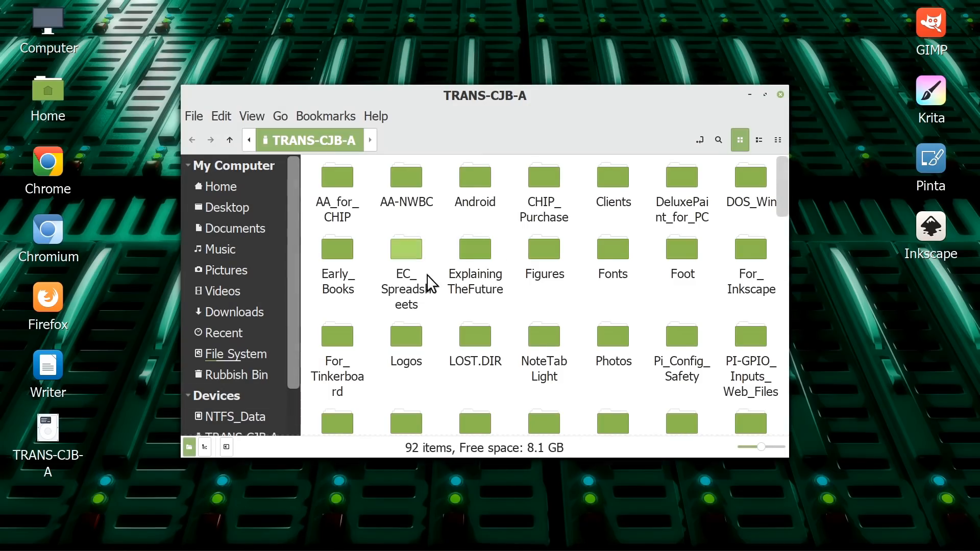
Close the host's TRANS-CJB-A folder window and launch Oracle VM VirtualBox.
{"action": "left_click", "coordinate": [781, 96]}
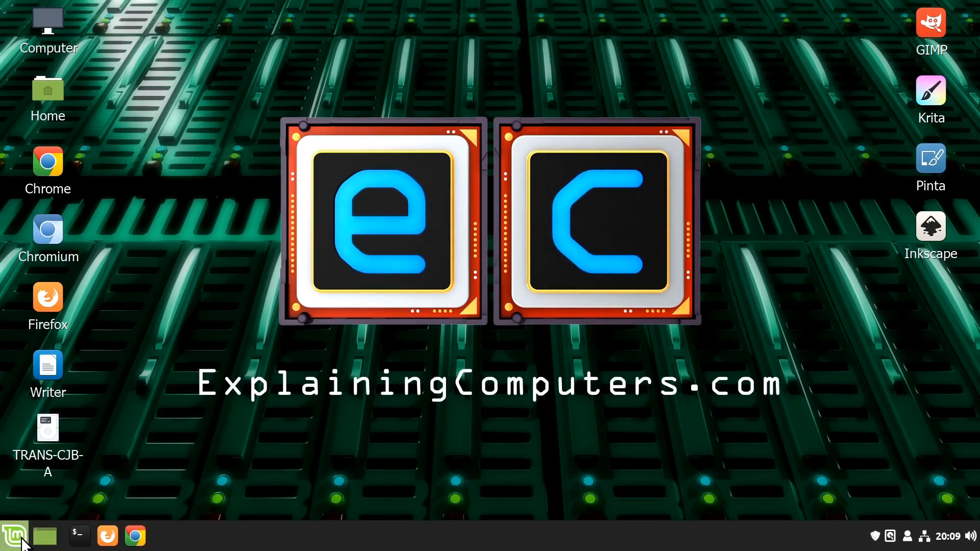
{"action": "left_click", "coordinate": [15, 535]}
{"action": "mouse_move", "coordinate": [110, 417]}
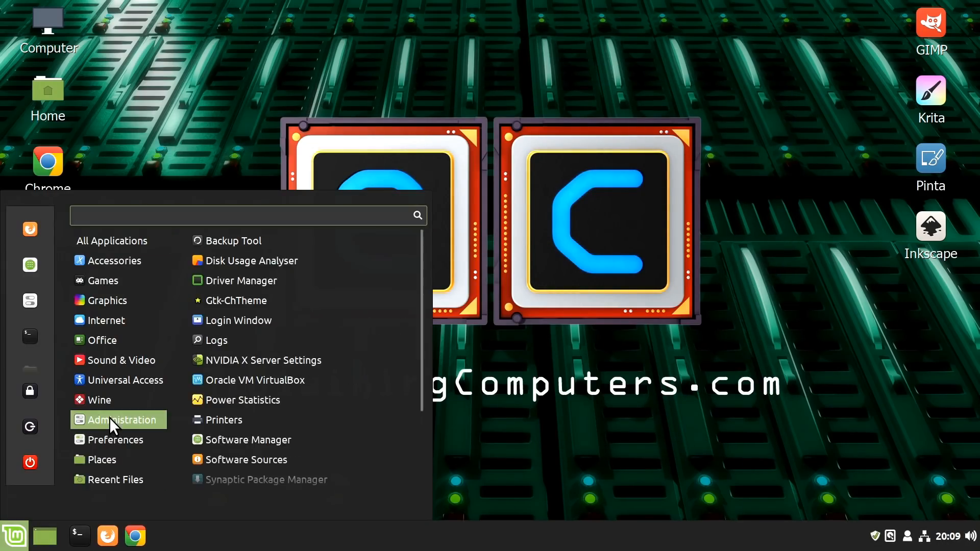
{"action": "left_click", "coordinate": [244, 384]}
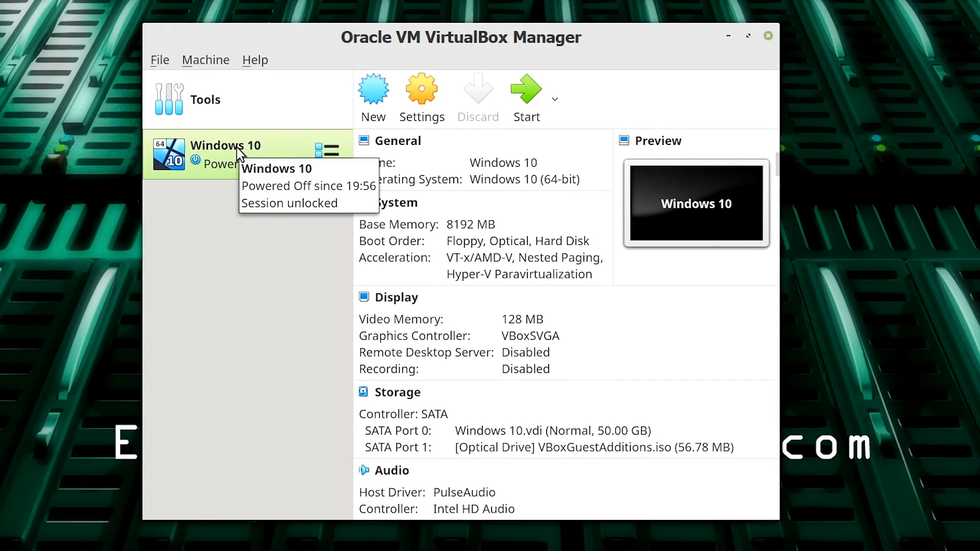
Add a USB device filter for JetFlash Mass Storage Device [0100] to the Windows 10 machine and save its settings.
{"action": "left_click", "coordinate": [418, 92]}
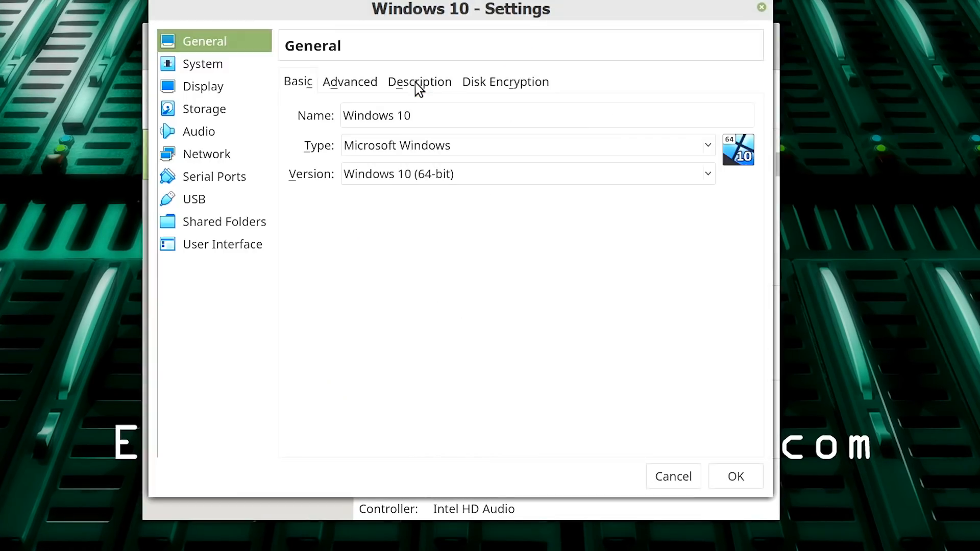
{"action": "left_click", "coordinate": [204, 204]}
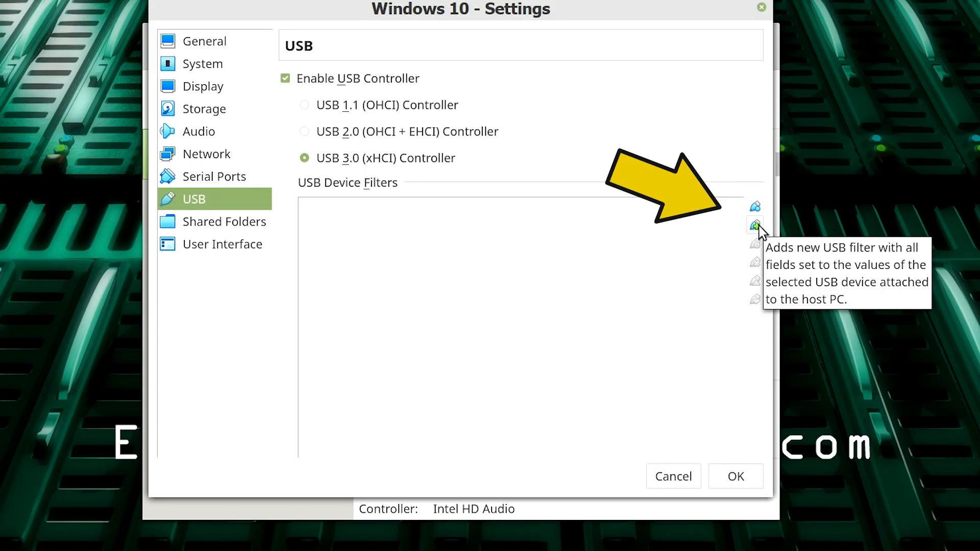
{"action": "left_click", "coordinate": [756, 225]}
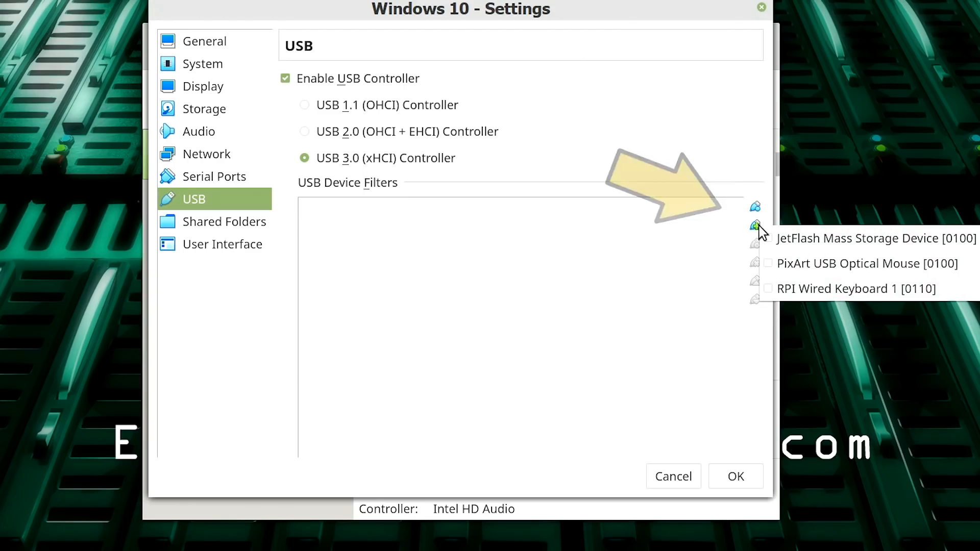
{"action": "left_click", "coordinate": [799, 244]}
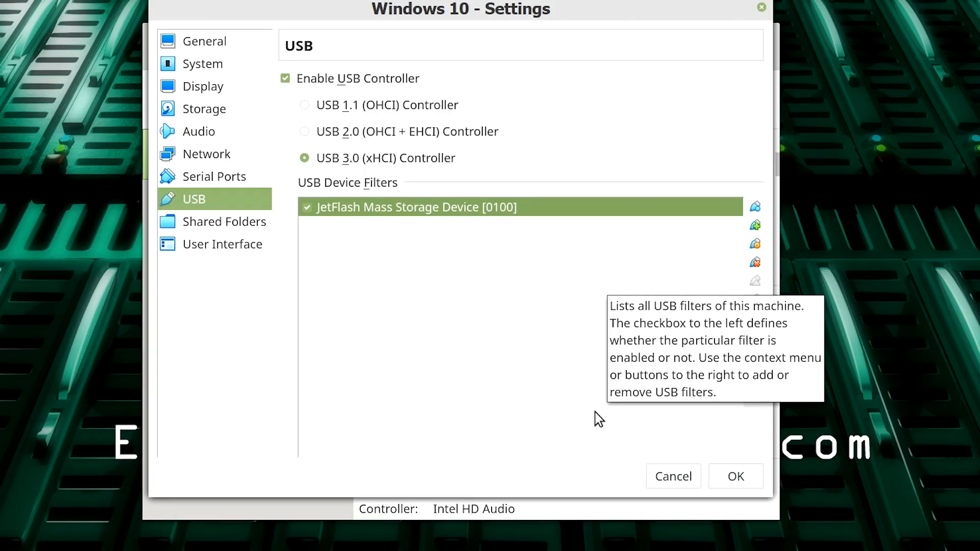
{"action": "left_click", "coordinate": [734, 477]}
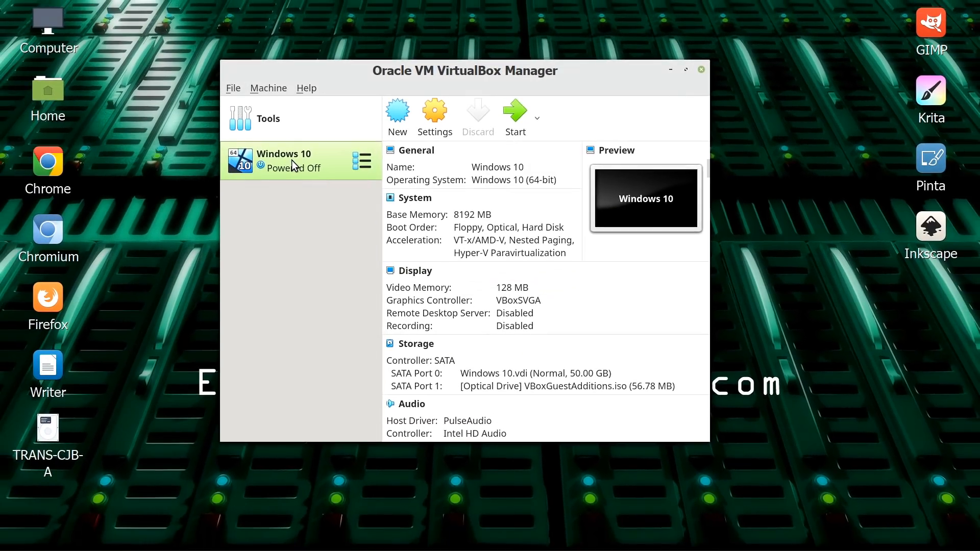
Start the Windows 10 machine and check the contents of the TRANS-CJB-A (E:) drive inside it, closing the folder window when done.
{"action": "double_click", "coordinate": [292, 160]}
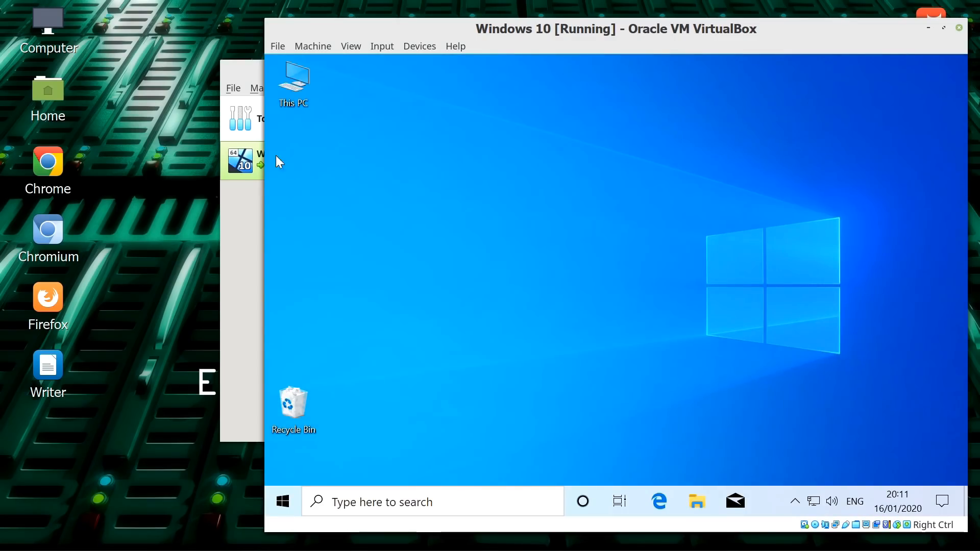
{"action": "double_click", "coordinate": [299, 82]}
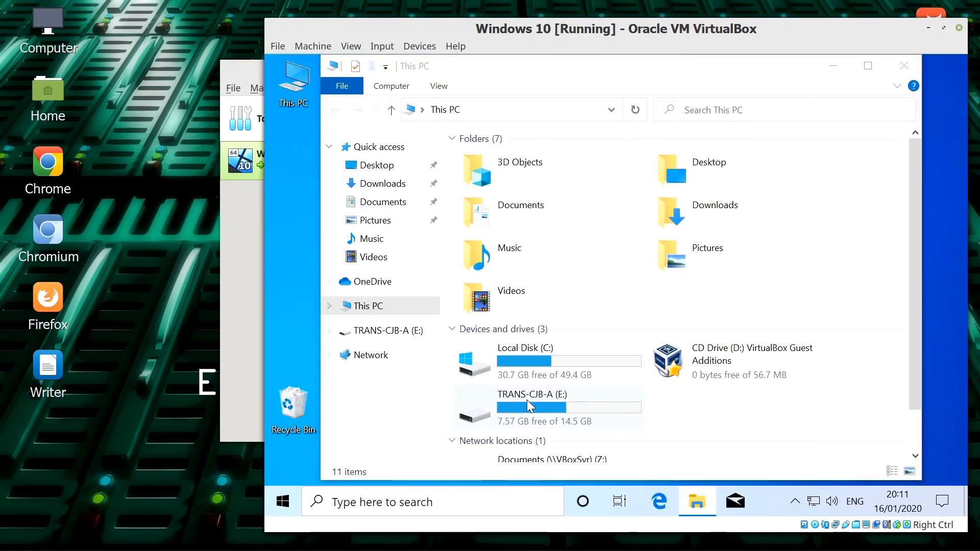
{"action": "double_click", "coordinate": [534, 401]}
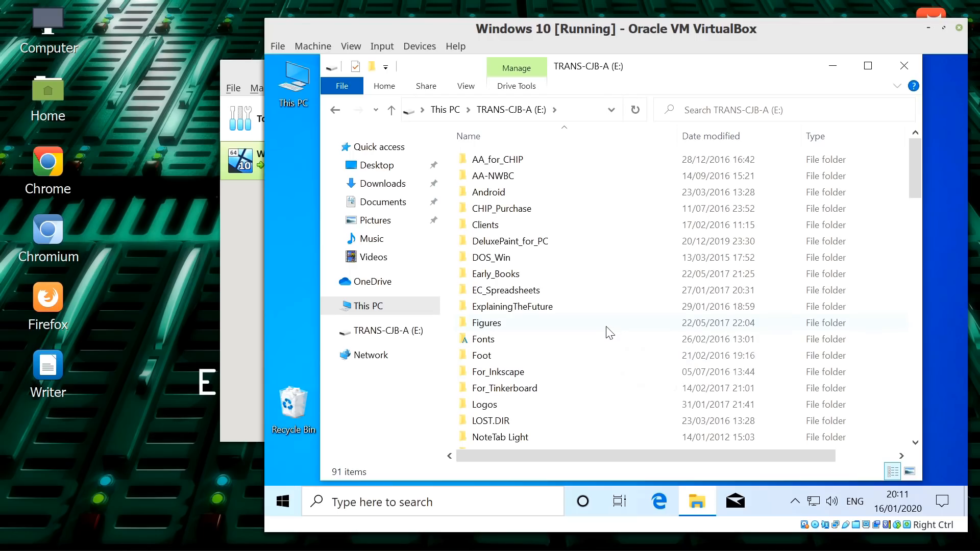
{"action": "mouse_move", "coordinate": [608, 332]}
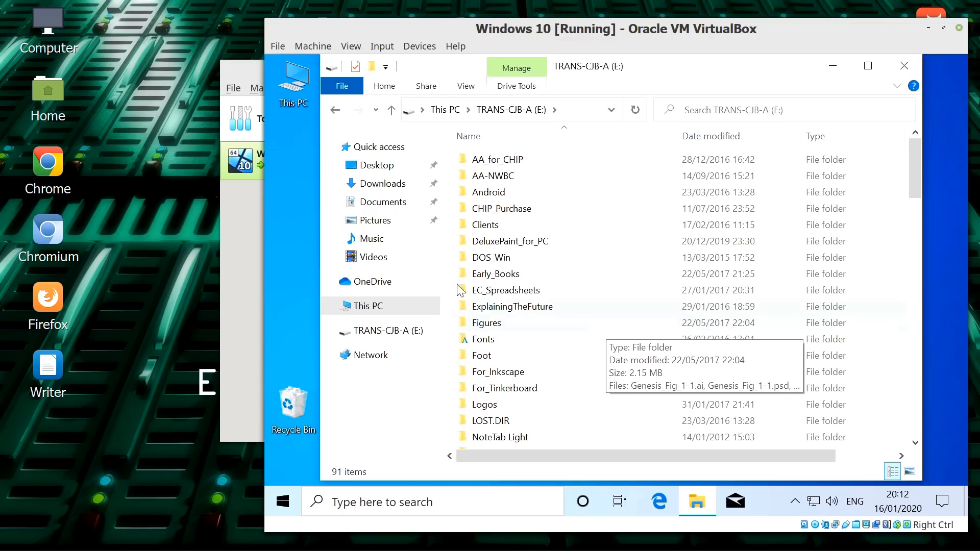
{"action": "left_click", "coordinate": [904, 66]}
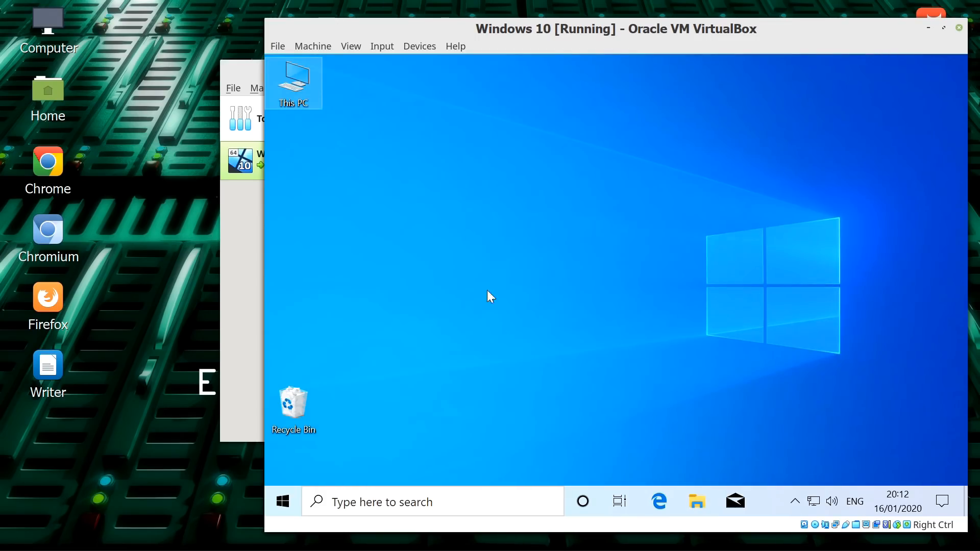
Switch the virtual machine to full-screen mode and shut down Windows 10 from within it.
{"action": "left_click", "coordinate": [359, 47]}
{"action": "left_click", "coordinate": [359, 62]}
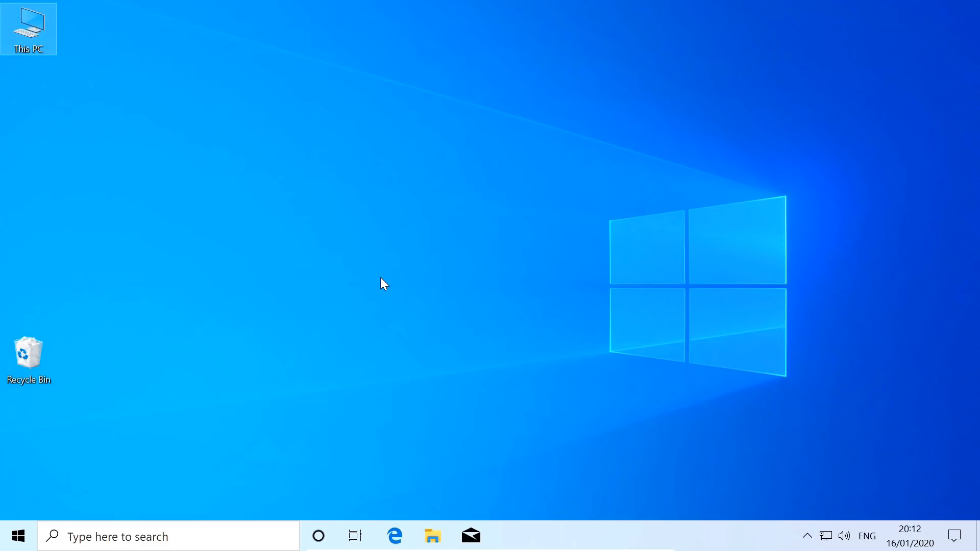
{"action": "left_click", "coordinate": [18, 536]}
{"action": "left_click", "coordinate": [18, 504]}
{"action": "left_click", "coordinate": [54, 440]}
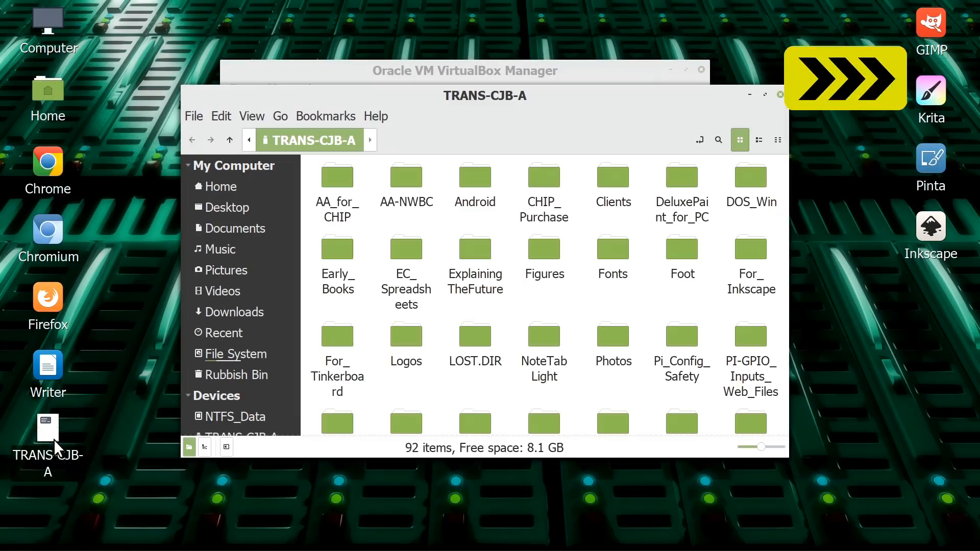
Close the host's TRANS-CJB-A folder window and VirtualBox Manager.
{"action": "left_click", "coordinate": [781, 96]}
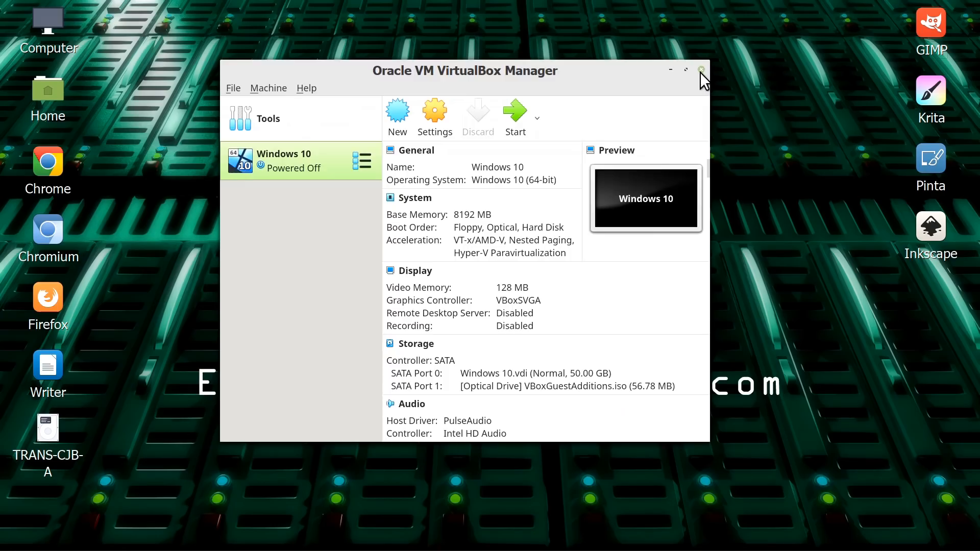
{"action": "left_click", "coordinate": [701, 69]}
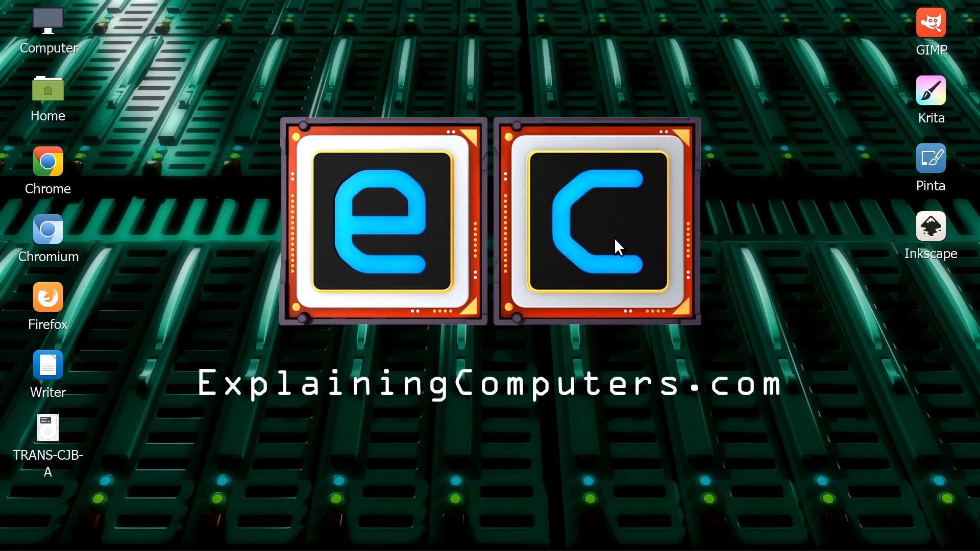